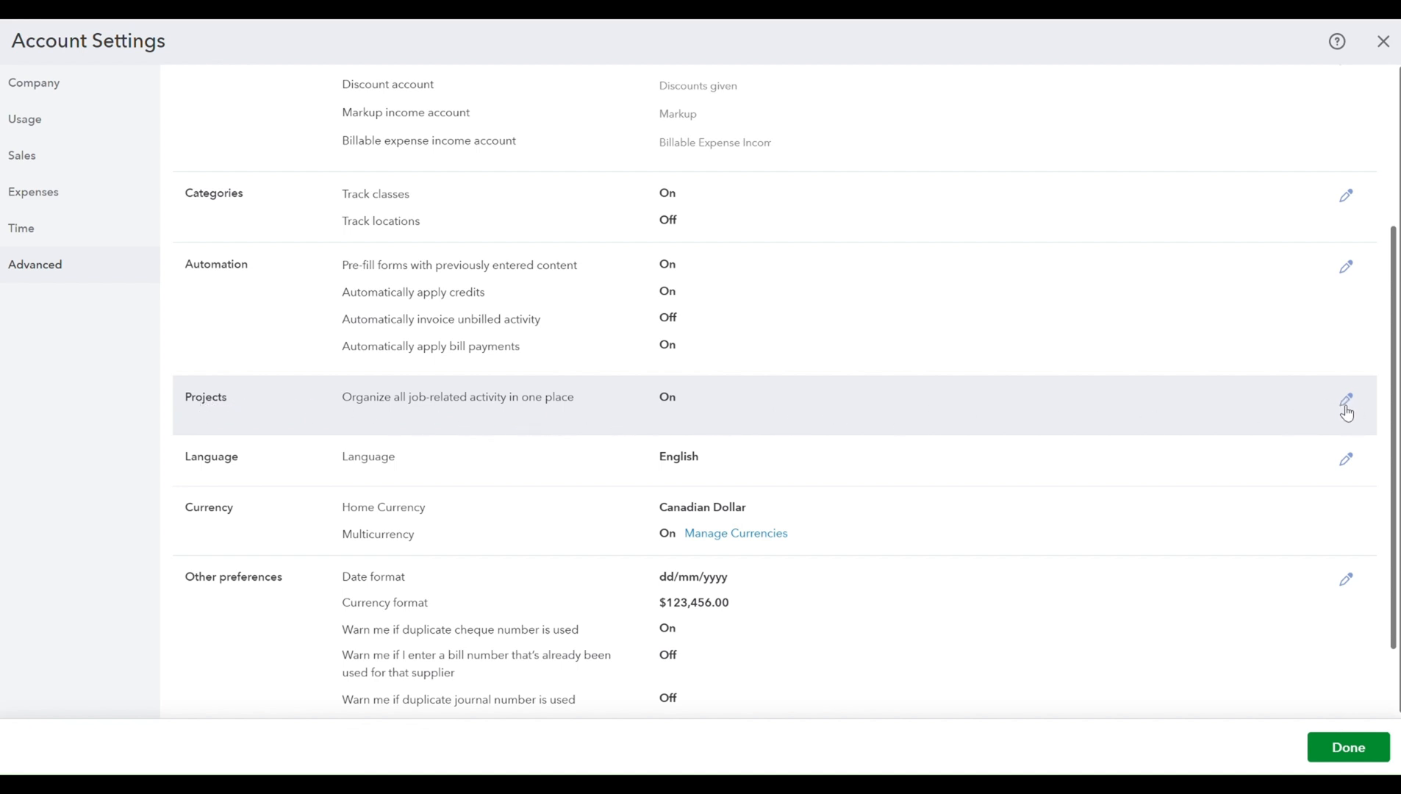
- Save the Projects setting with job-related activity organization switched on, and finish the account settings
click(1347, 403)
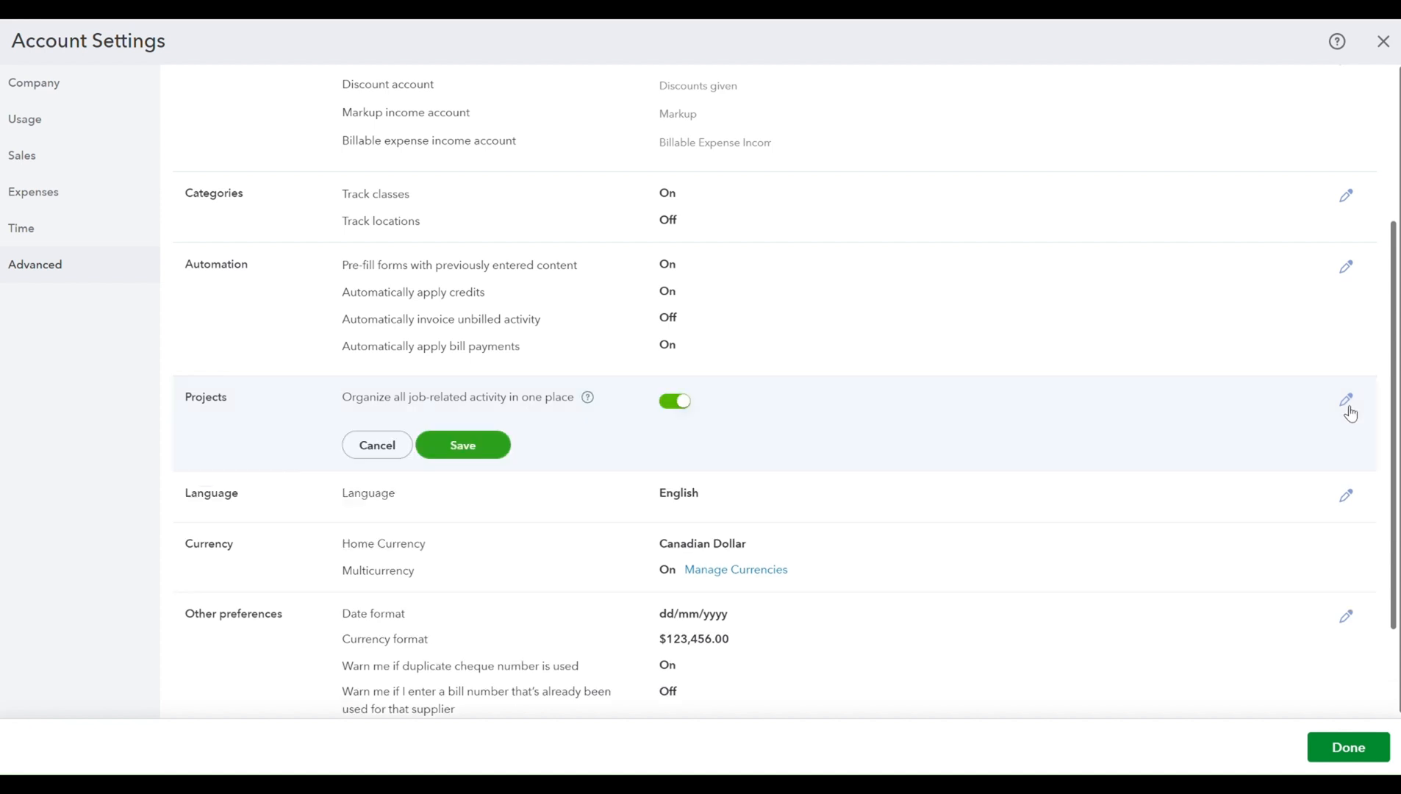
click(677, 404)
click(676, 404)
click(485, 446)
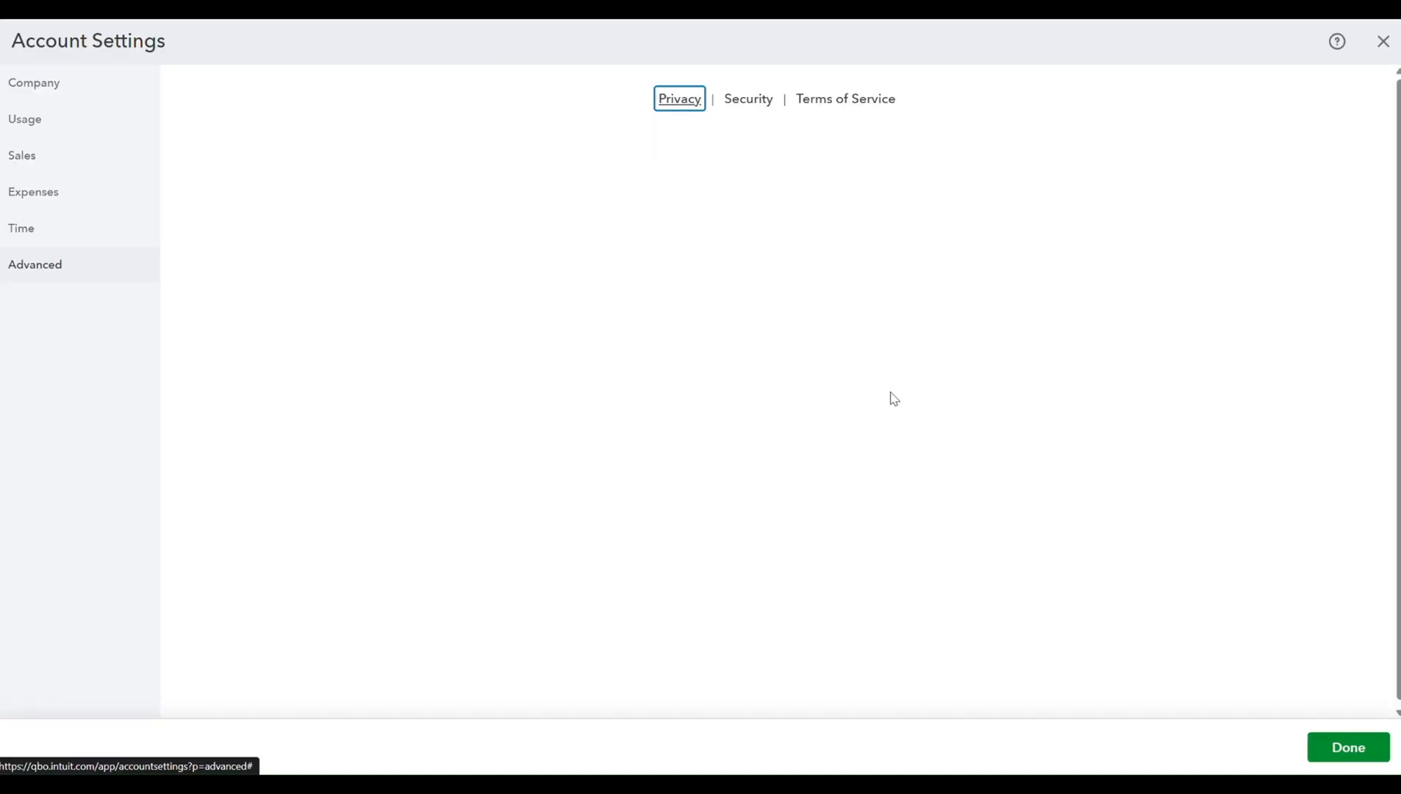
scroll(588, 382, down, 3)
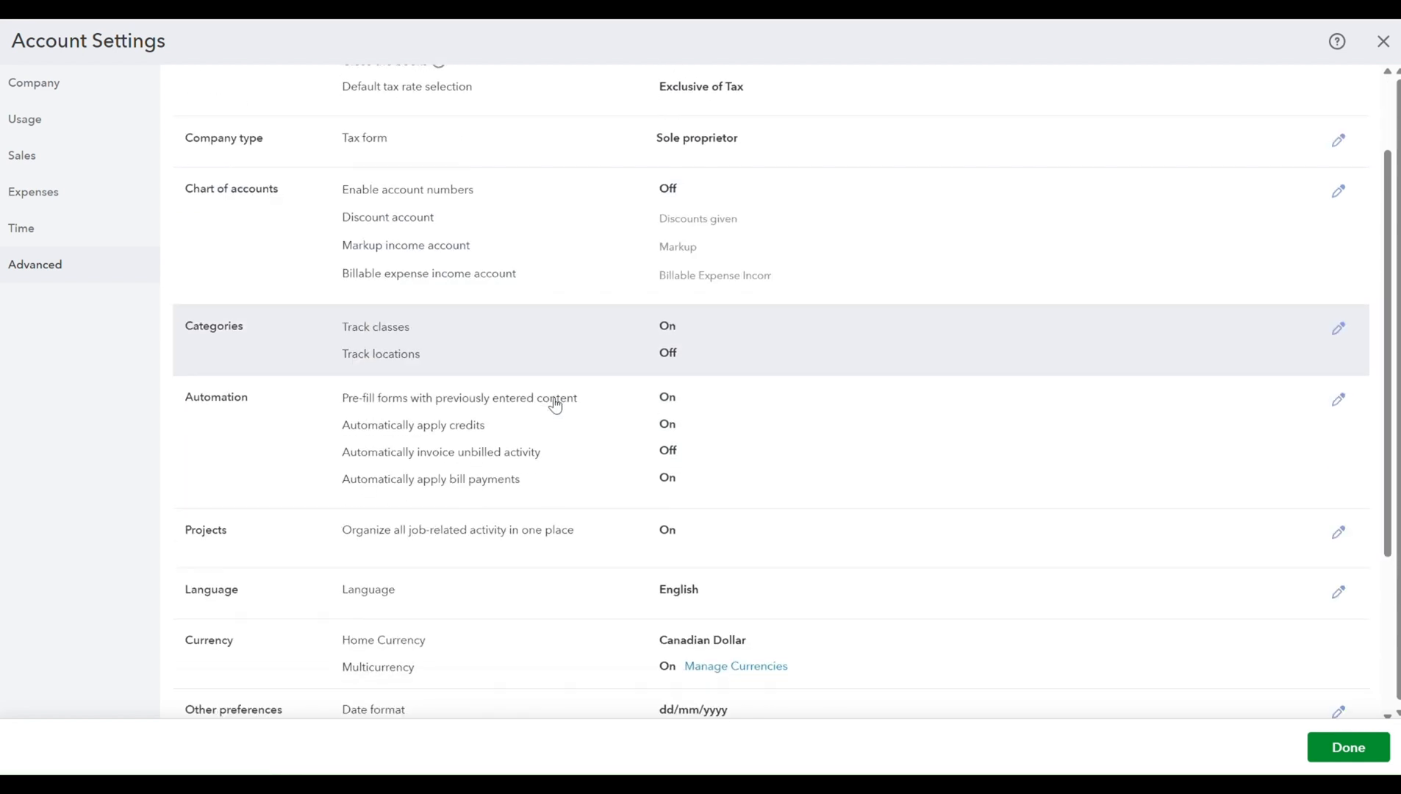
click(1323, 760)
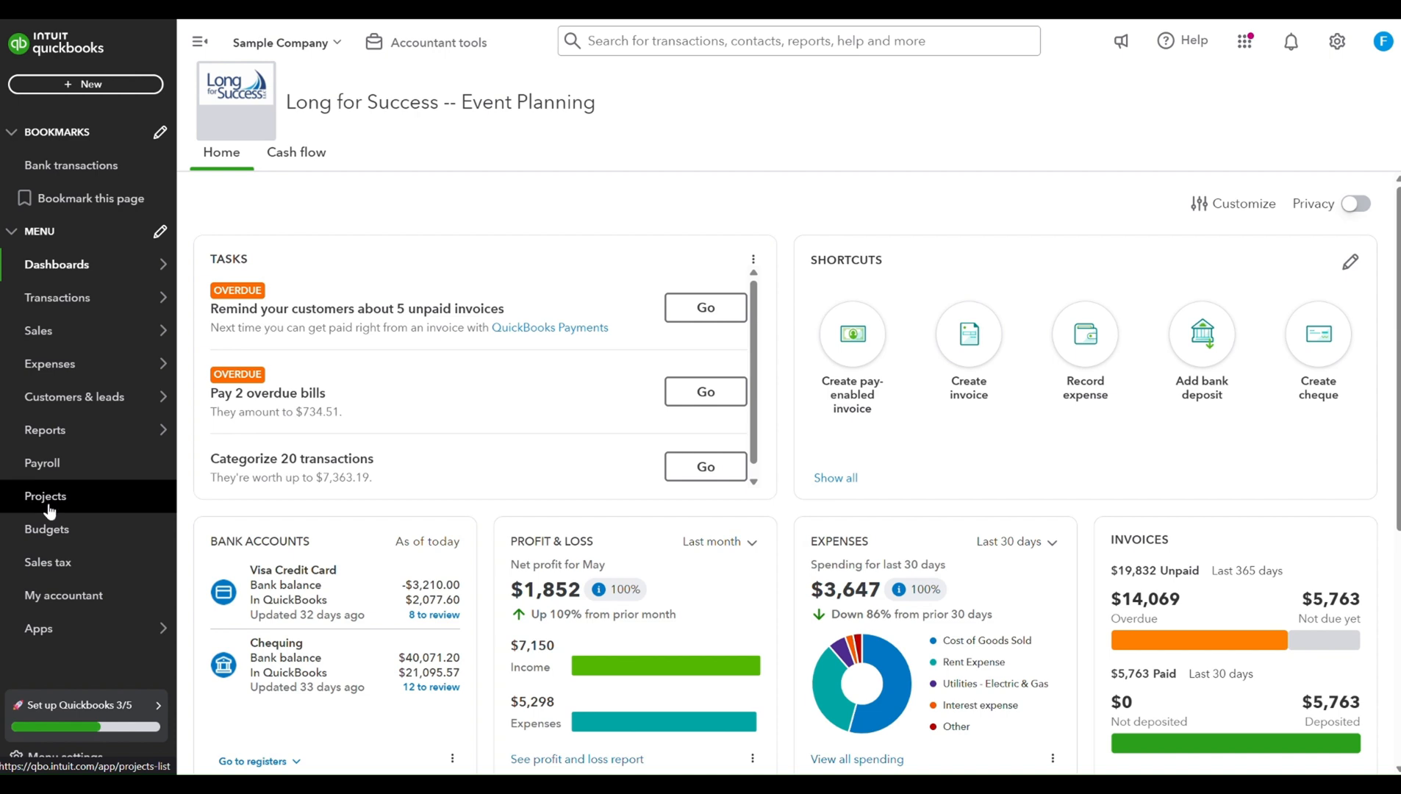
- Start a new project named "Cartier Kitchen Remodel"
click(50, 510)
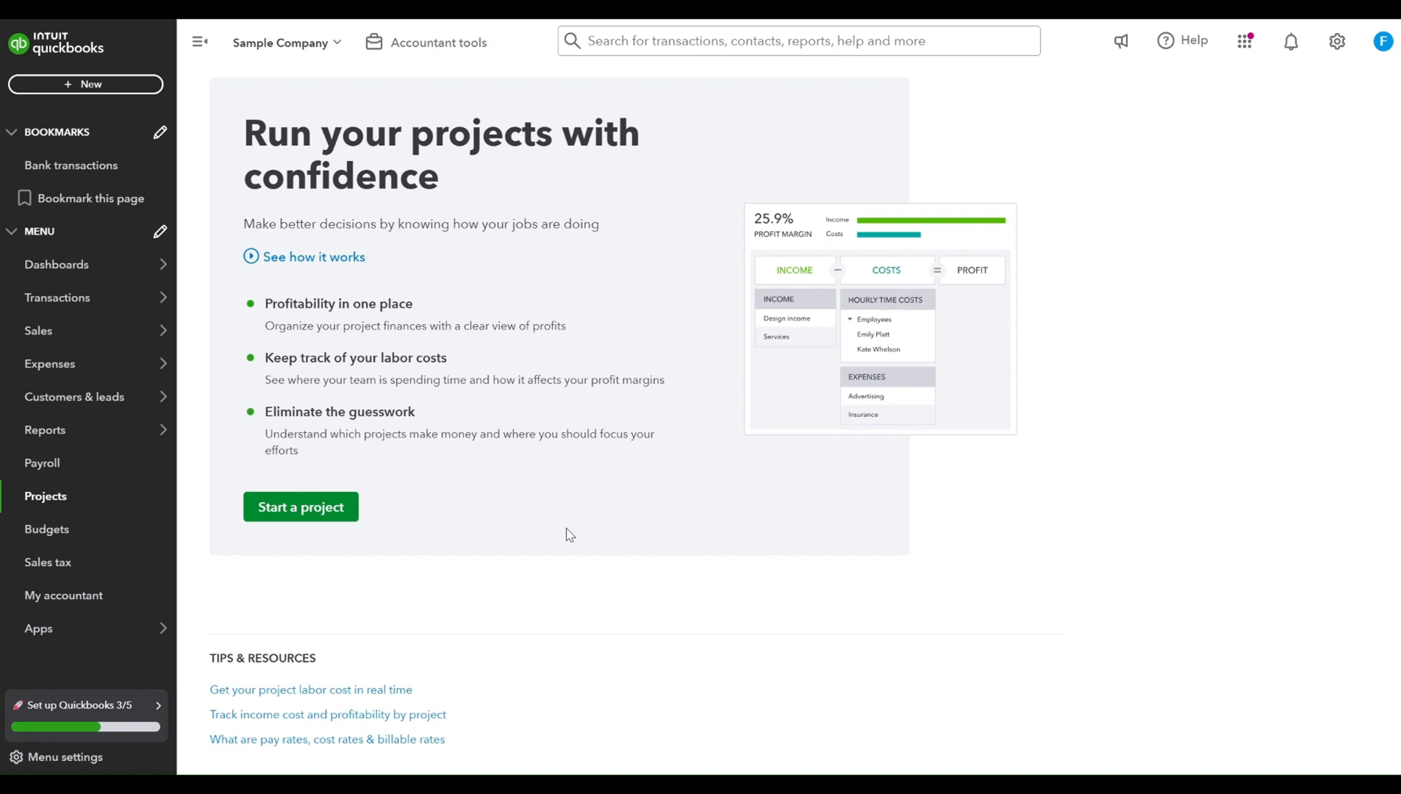
click(314, 516)
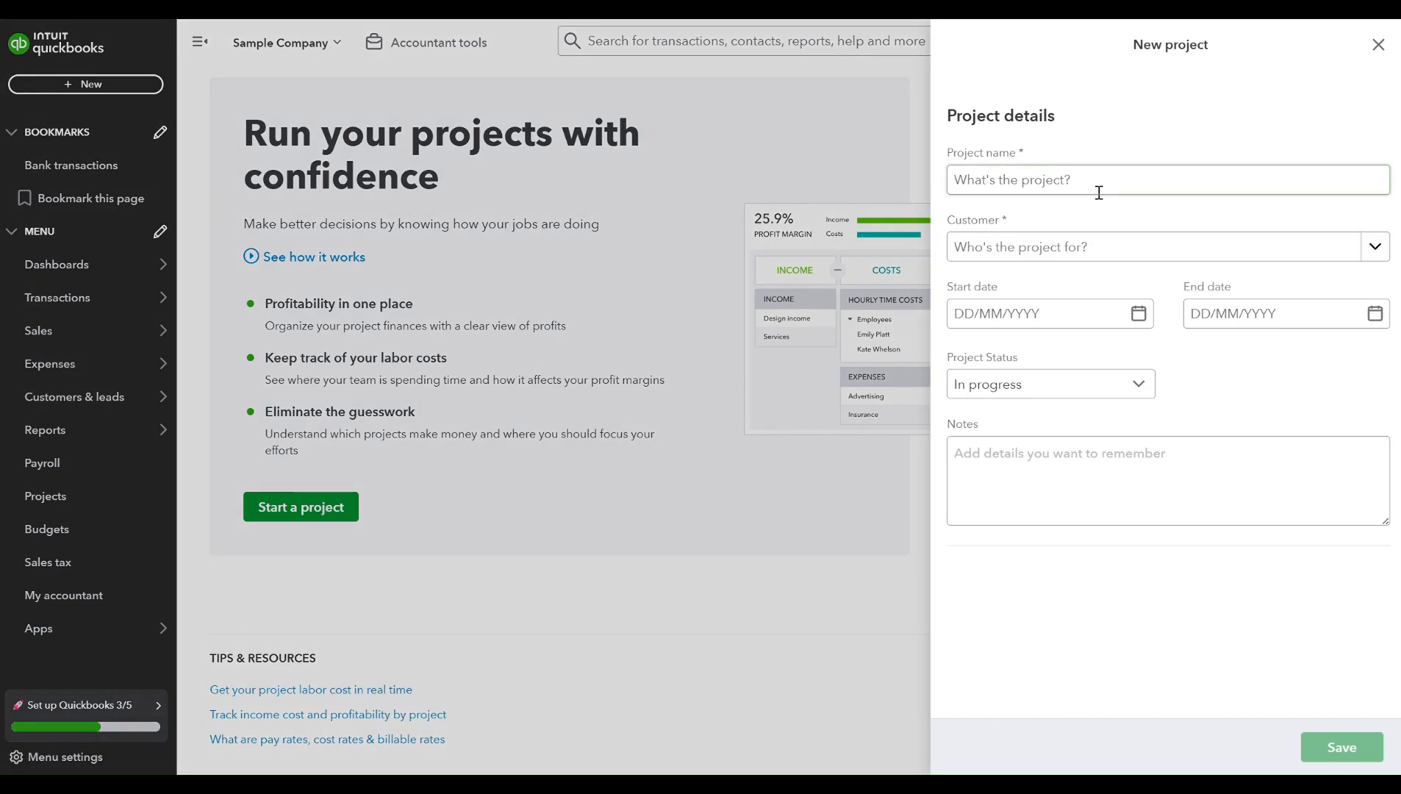
click(1116, 179)
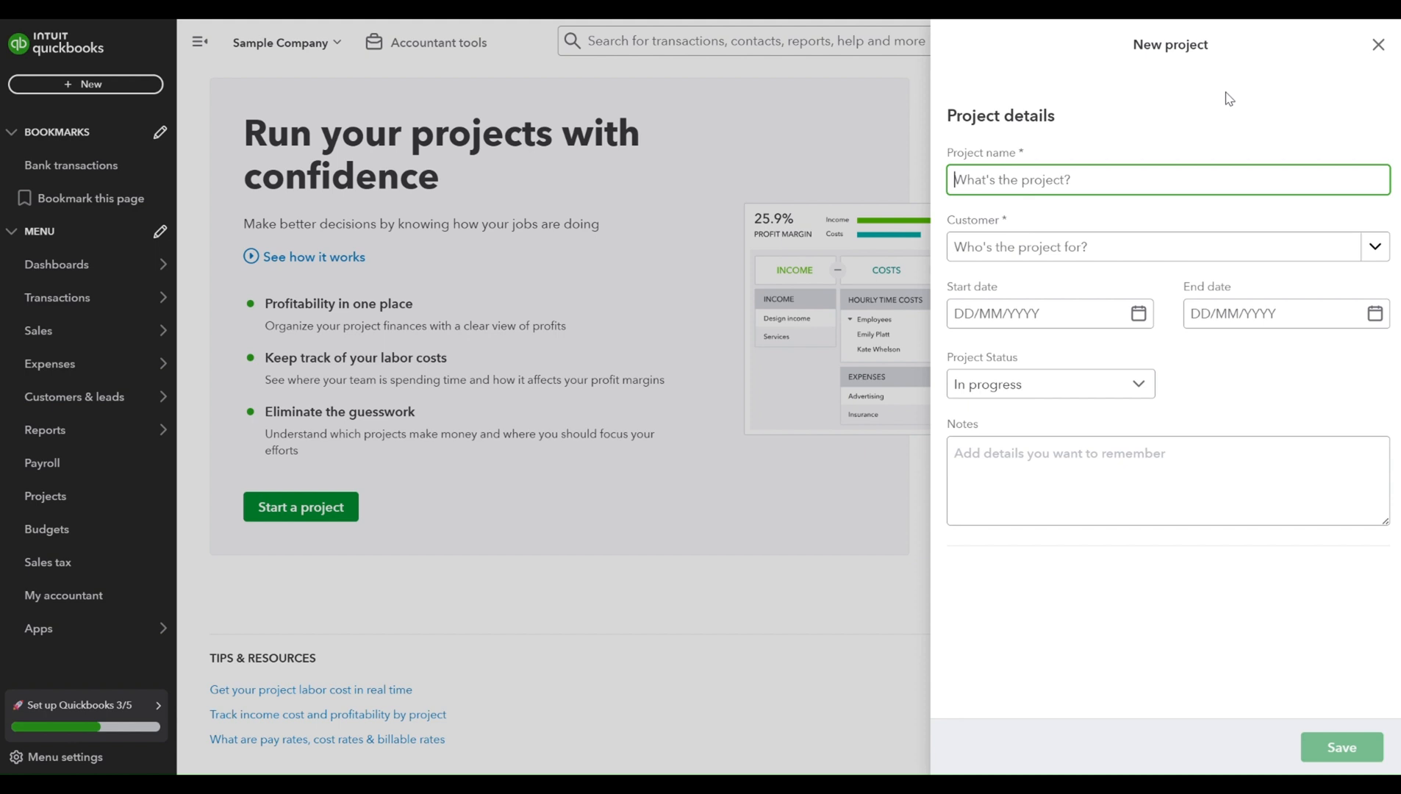
key(Caps_Lock)
text(Cartier)
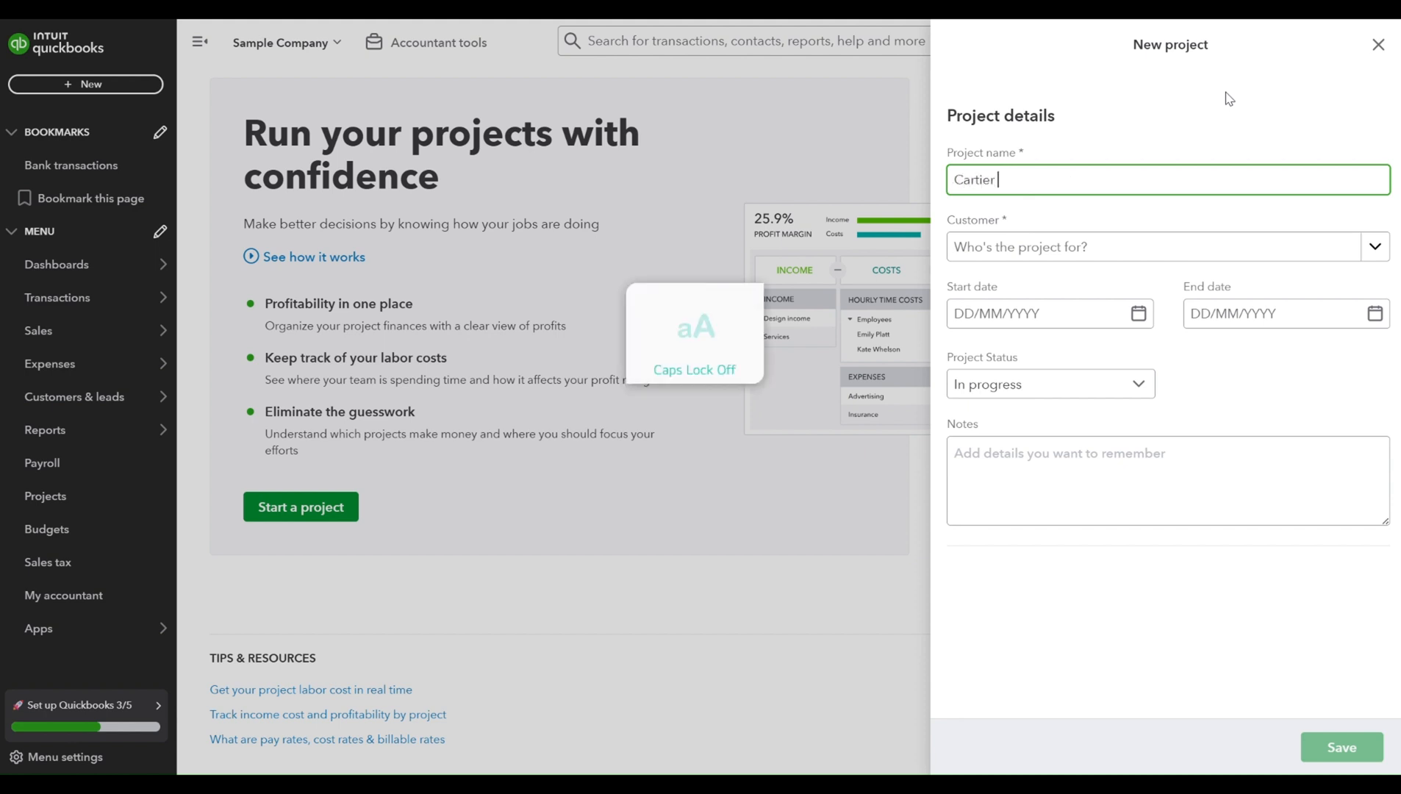
text( Kitchen Remodel)
- Add a new customer for the project using the customer's full name and save the customer record
click(1205, 247)
scroll(1179, 396, down, 5)
scroll(1180, 396, down, 5)
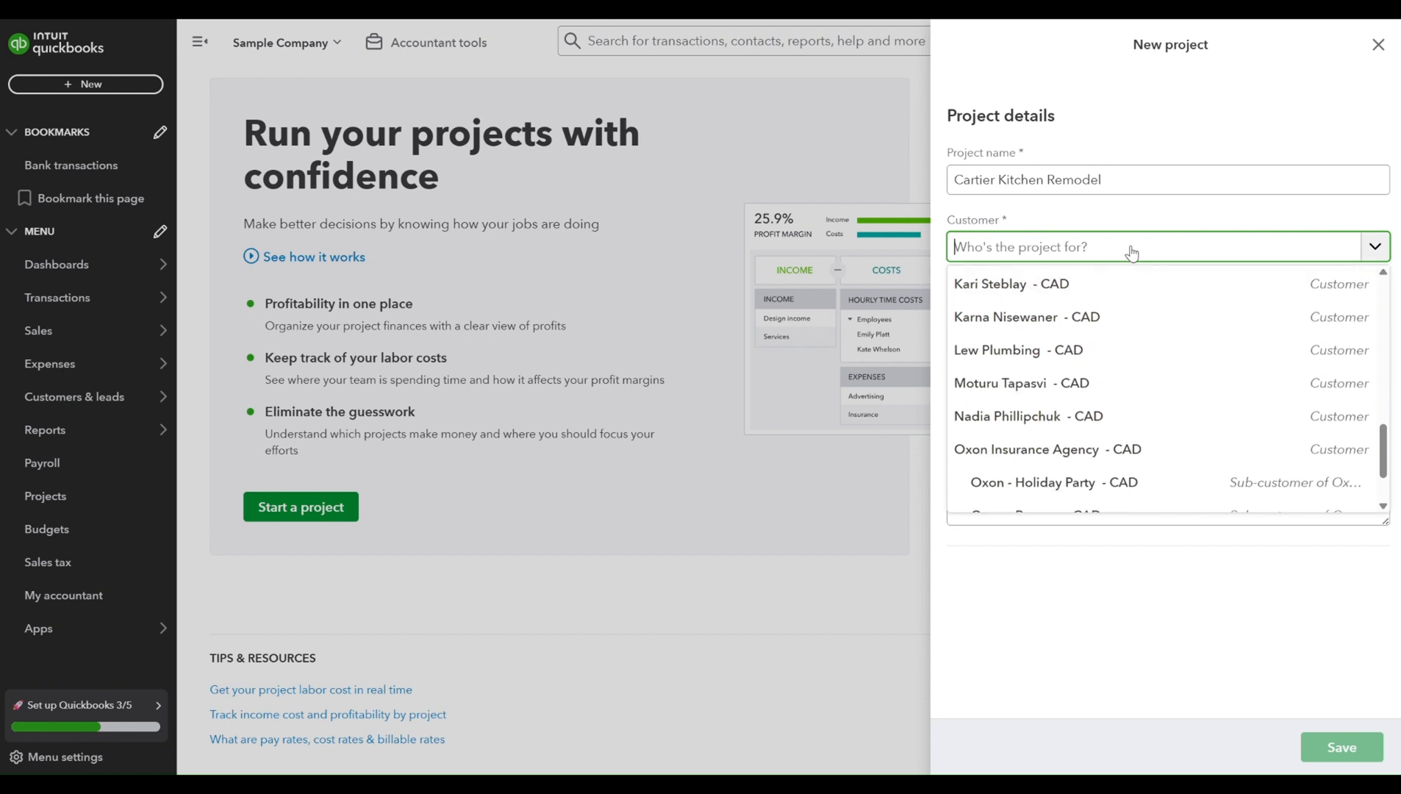
key(Caps_Lock)
text(Jacques)
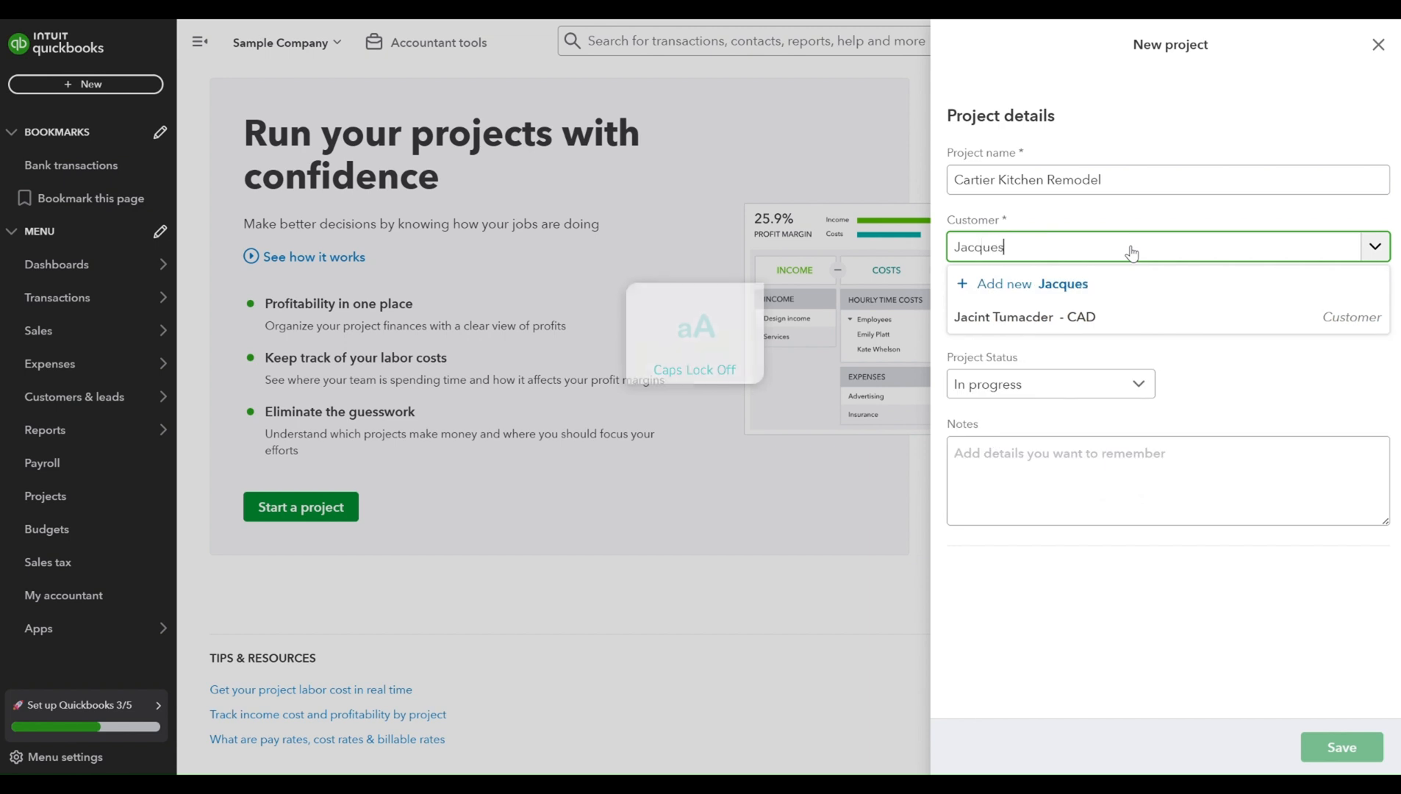
text( Cartier)
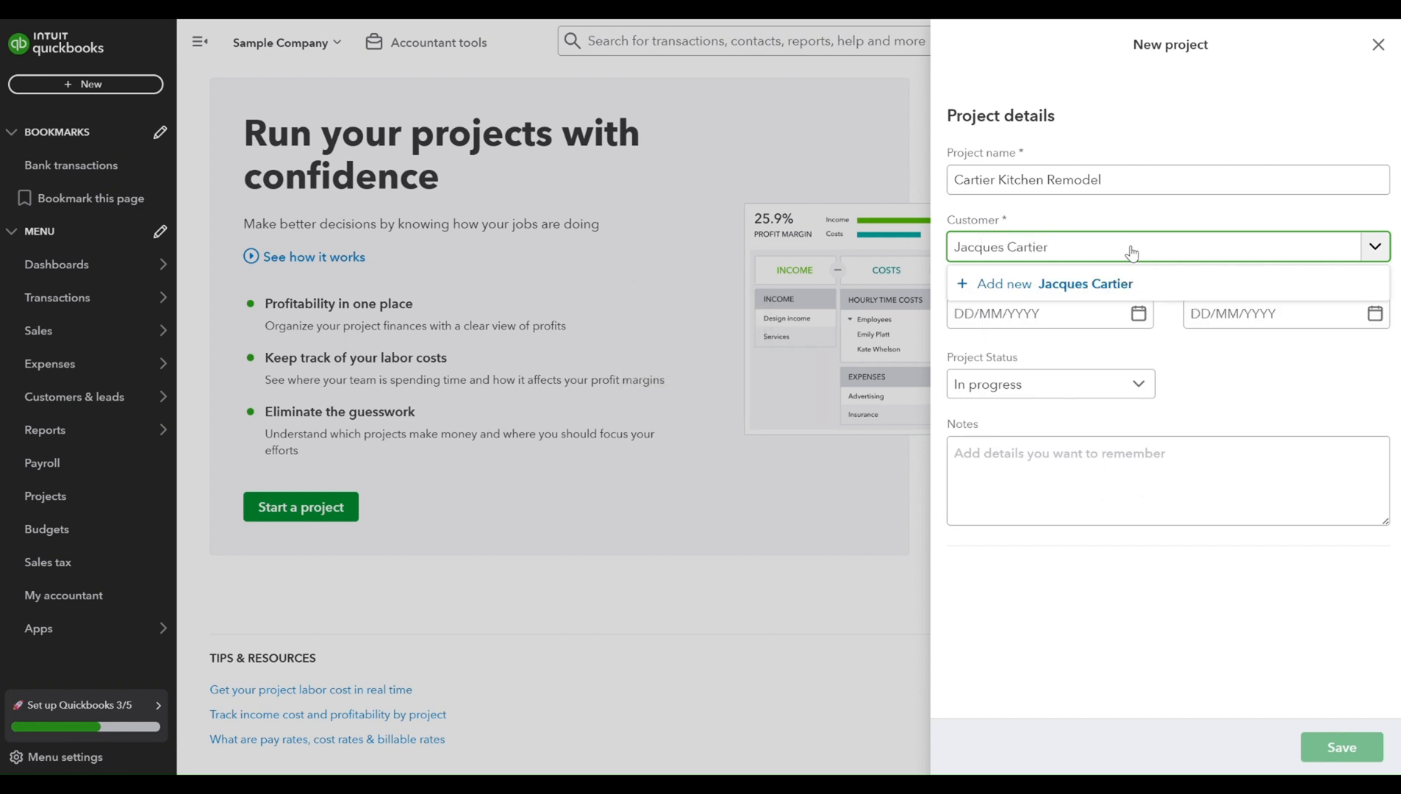
click(1127, 288)
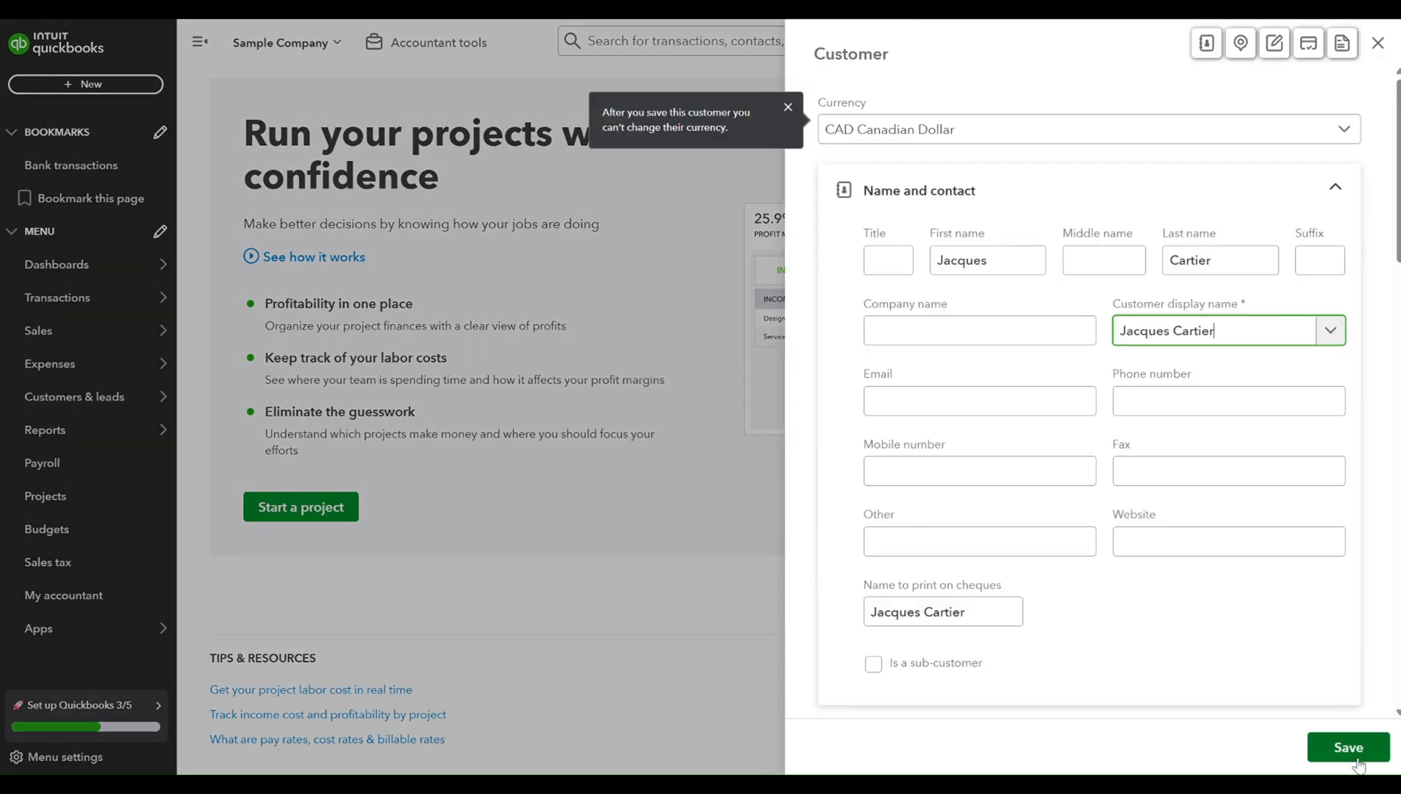
click(1350, 746)
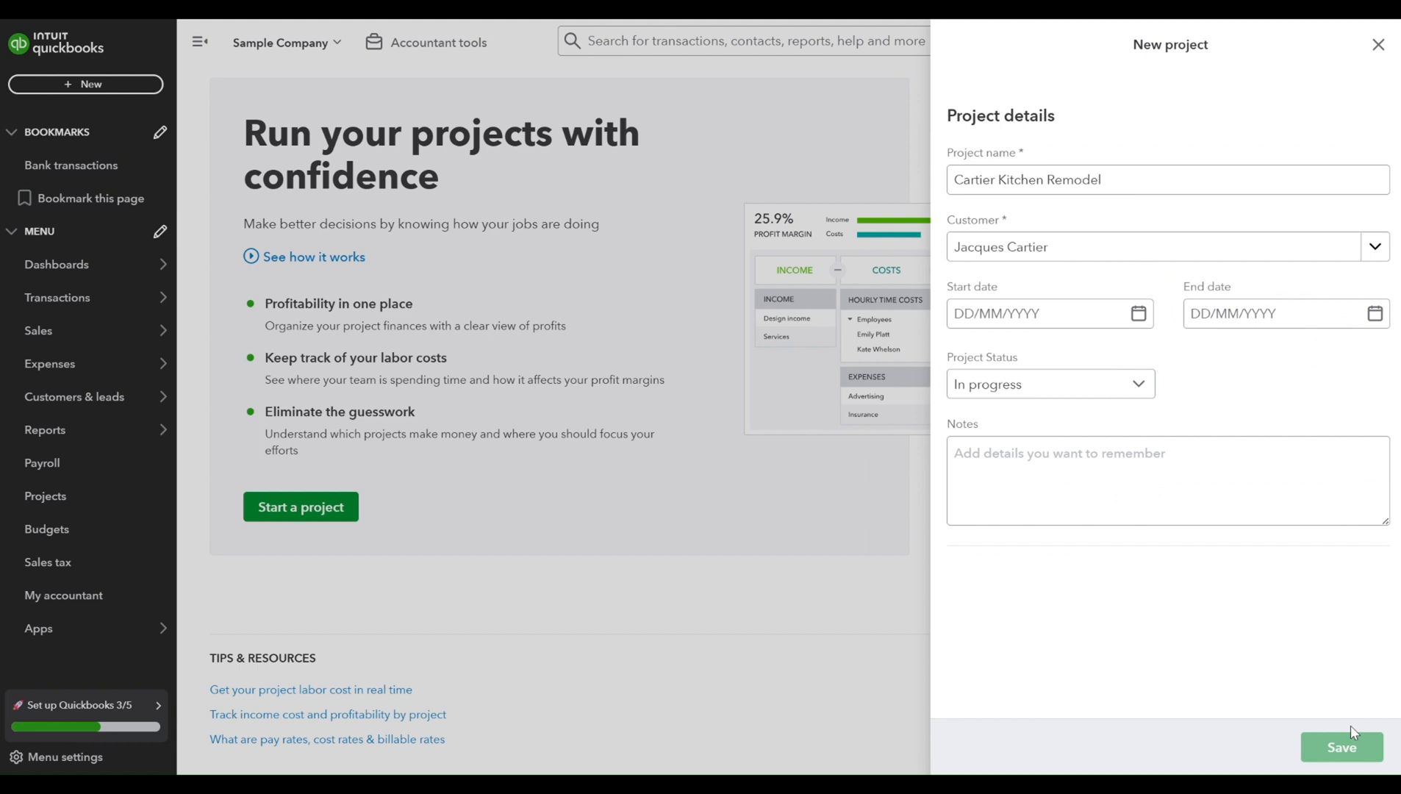
- Enter the project notes "Complete remodel of kitchen including new cabinets, countertops and flooring."
click(1134, 452)
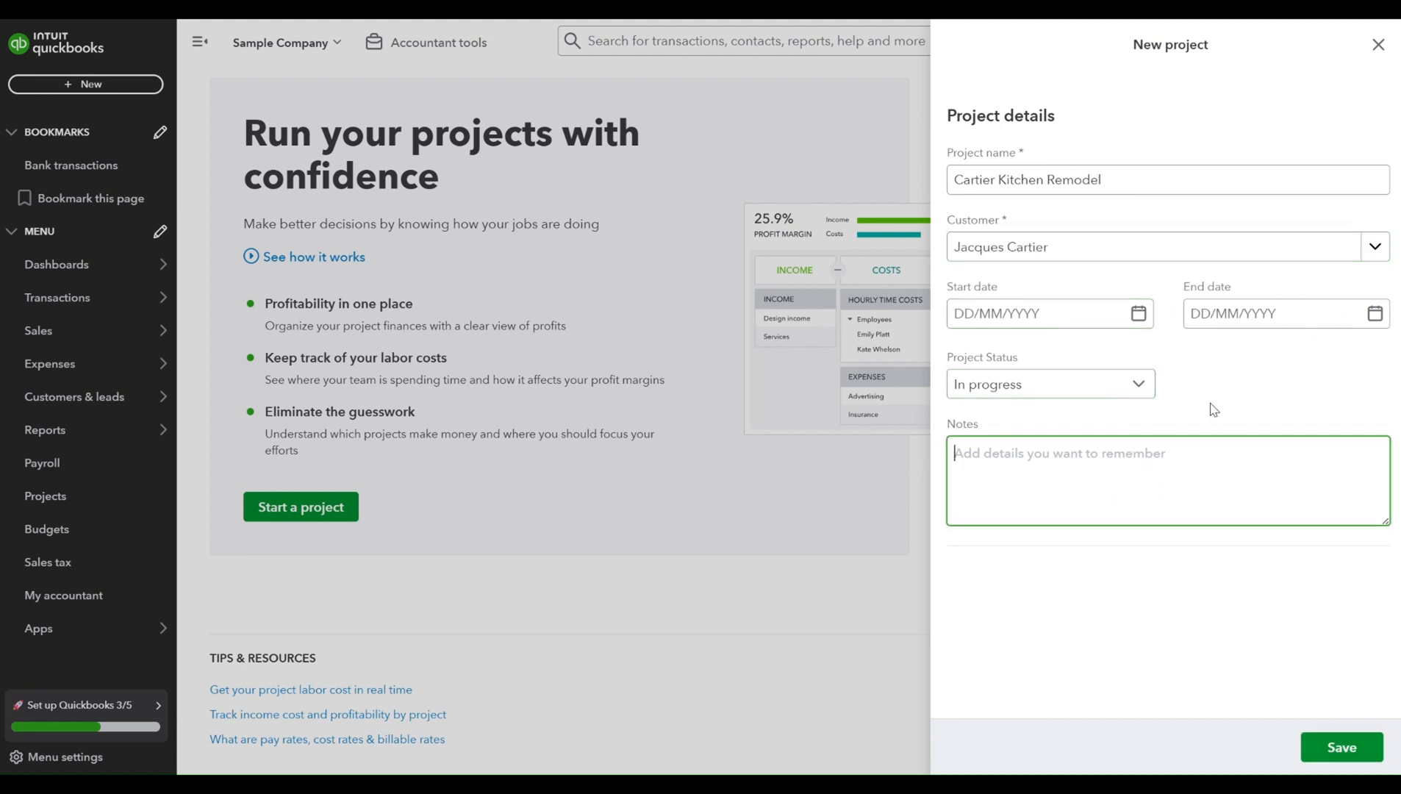
text(C)
key(Caps_Lock)
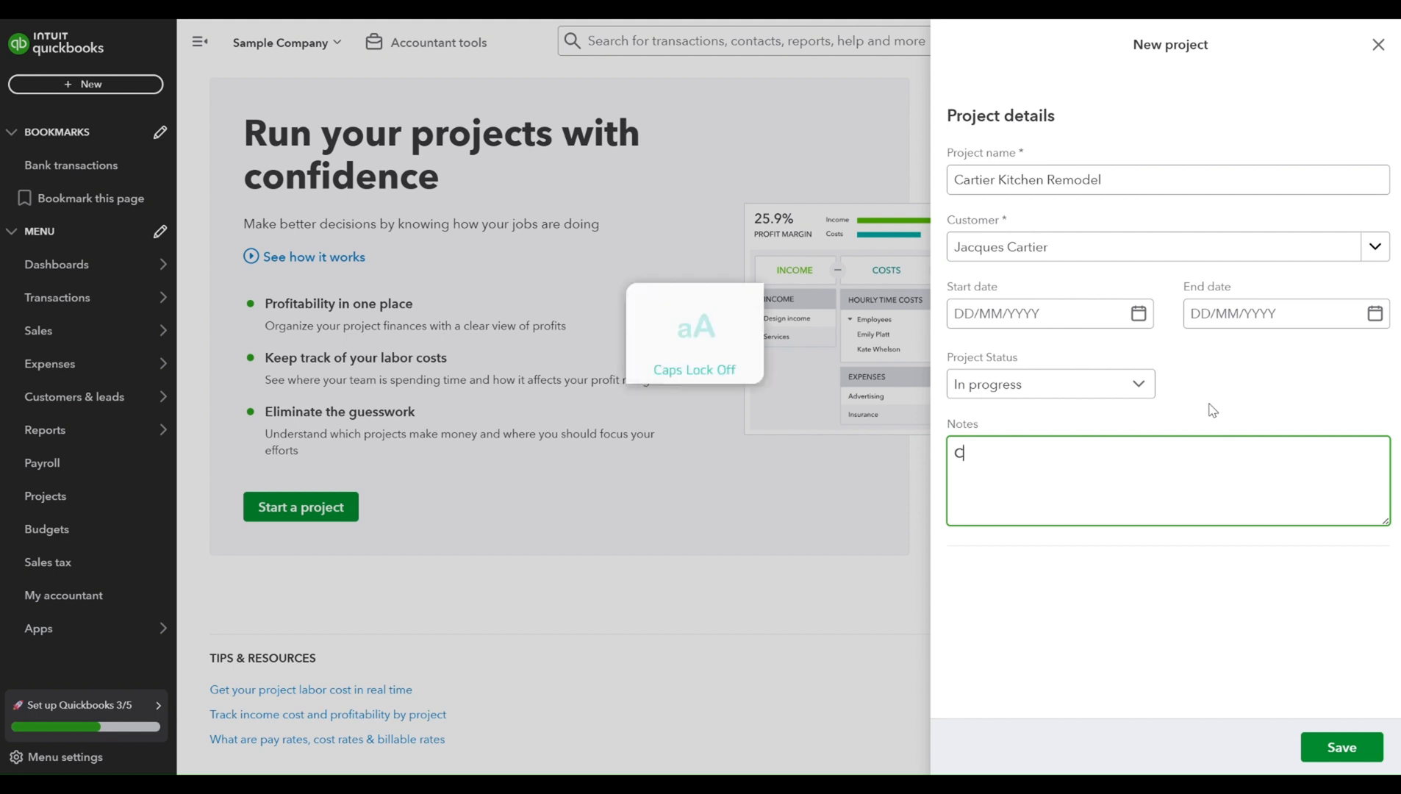
text(omplete remodel of kitchen )
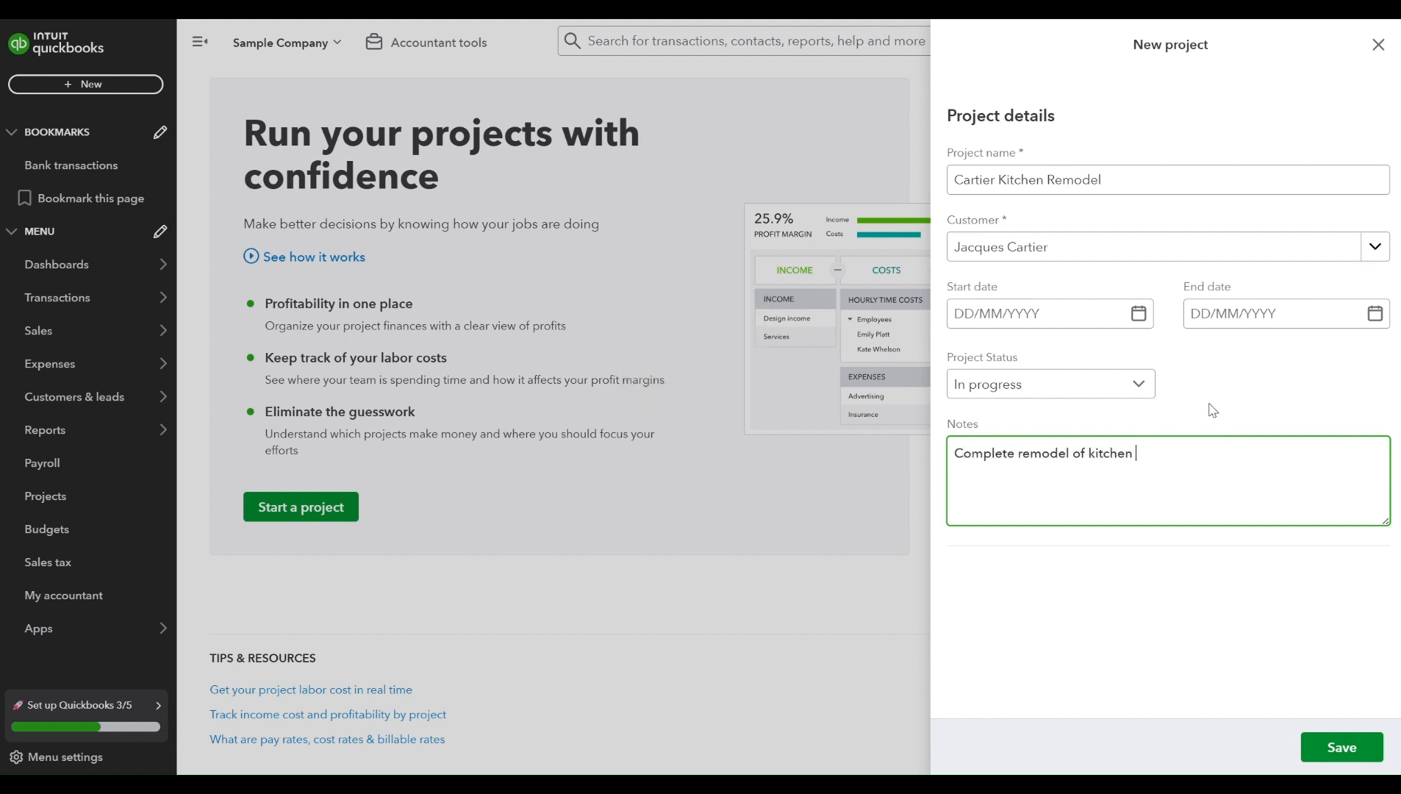
text(including new cabinets, counter)
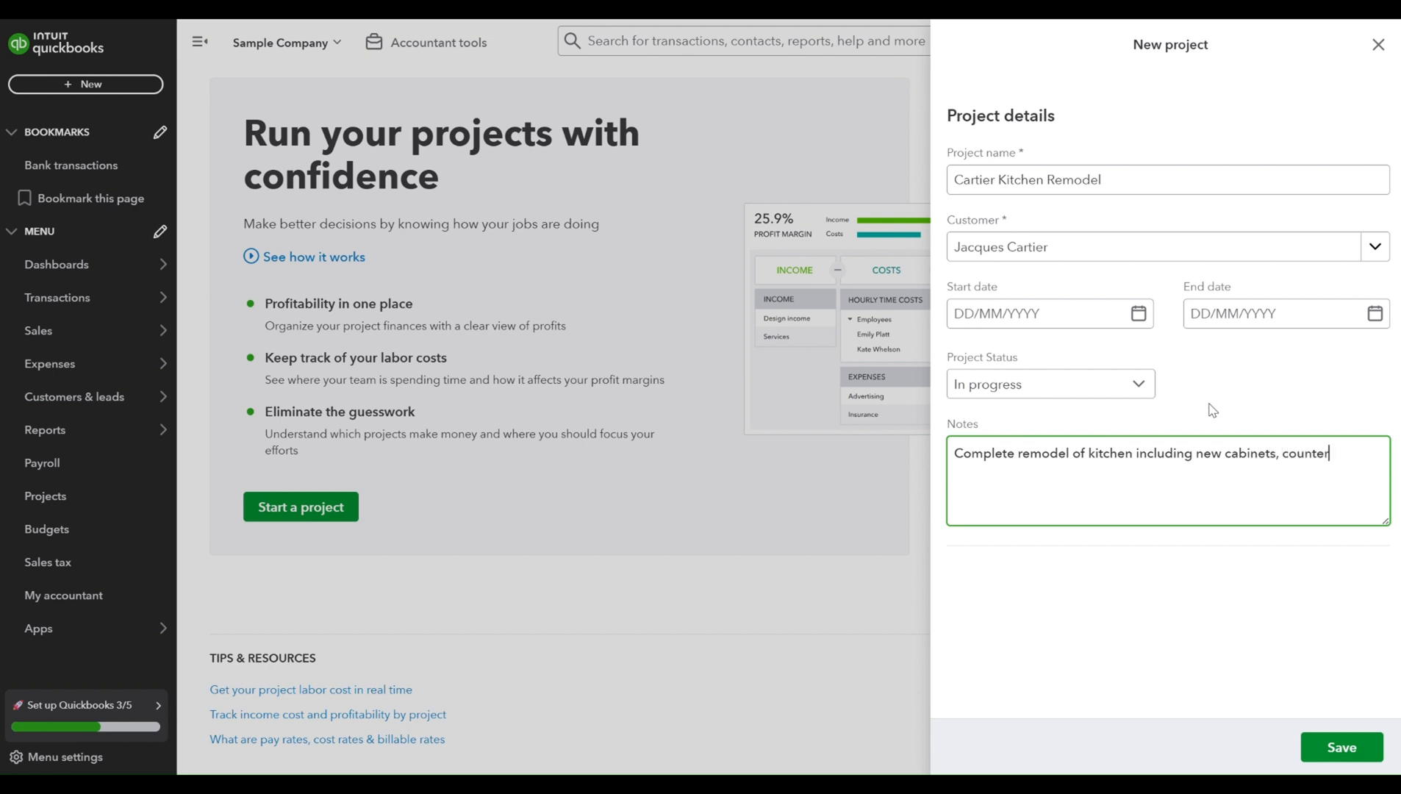
text(tops and flooring.)
- Choose In progress as the project status and save the new project
click(1113, 393)
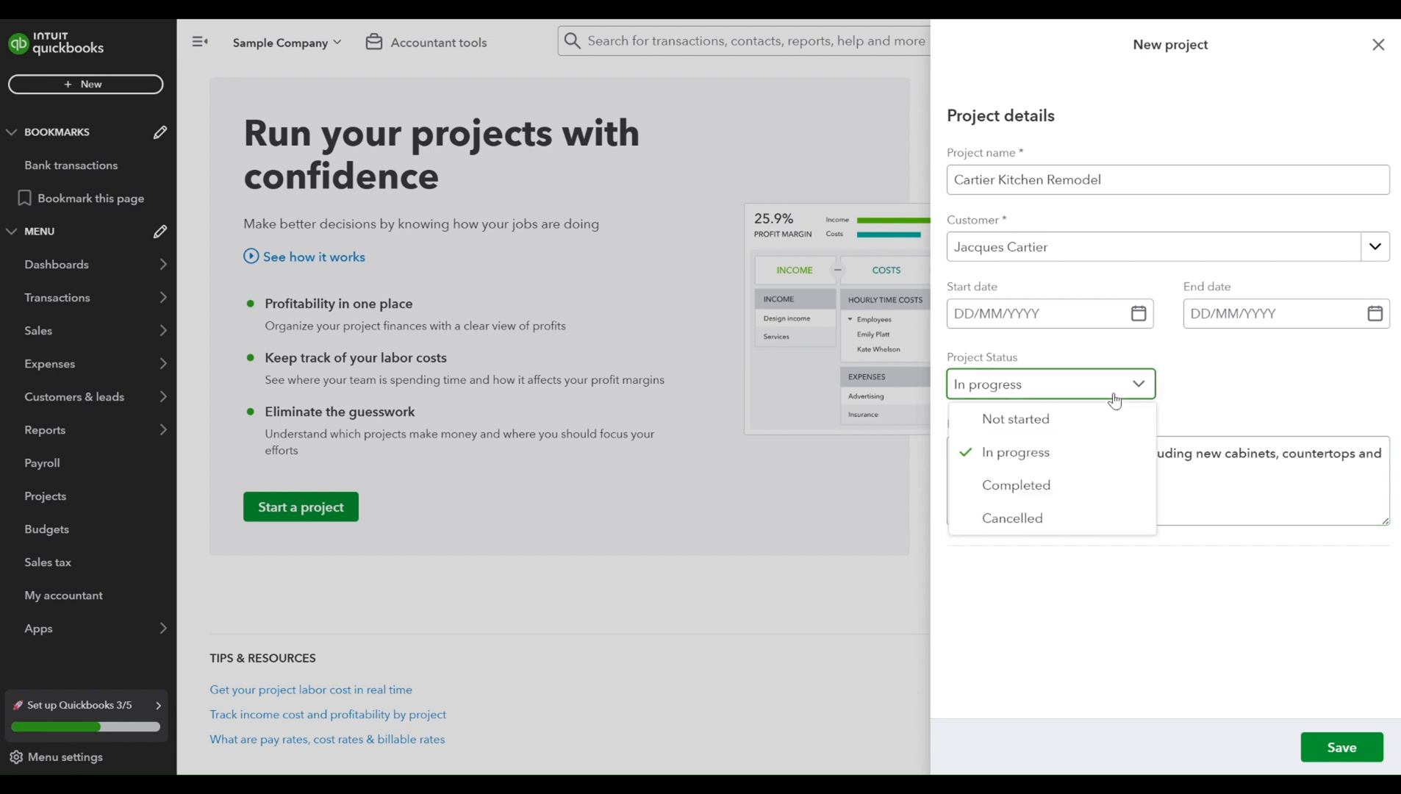
click(1137, 460)
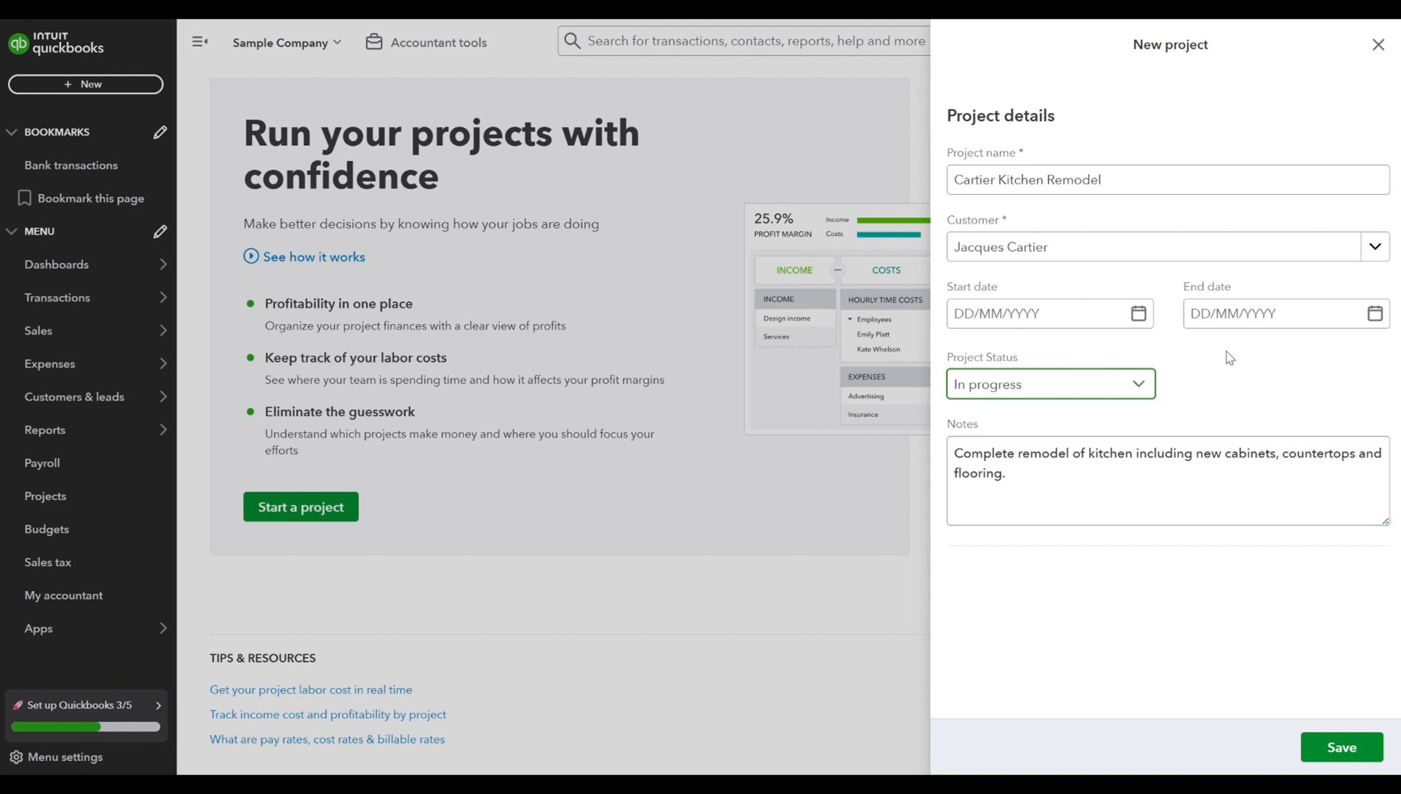
click(1341, 747)
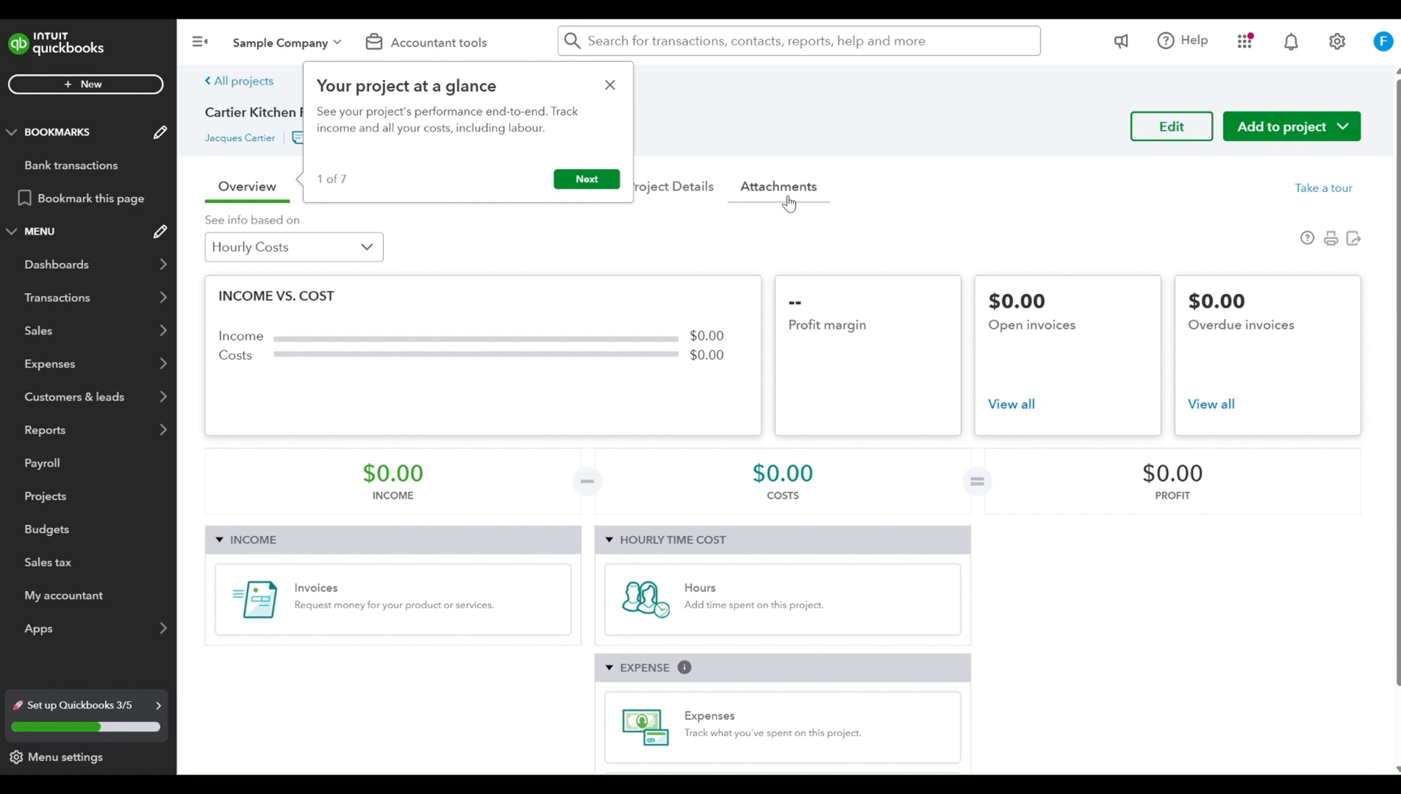
- Dismiss the guided tour pop-up on the new project's overview
scroll(853, 135, down, 1)
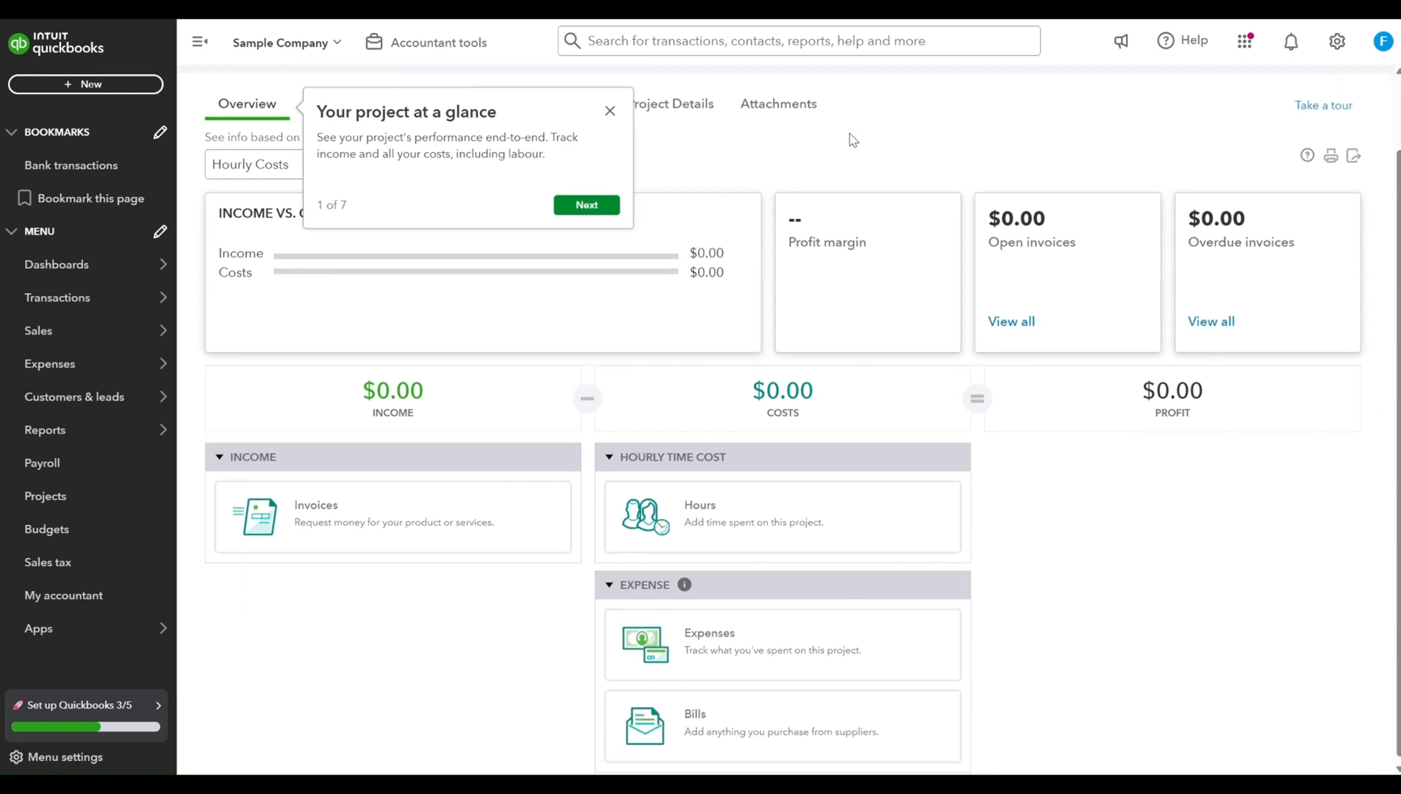
click(610, 111)
scroll(632, 162, up, 1)
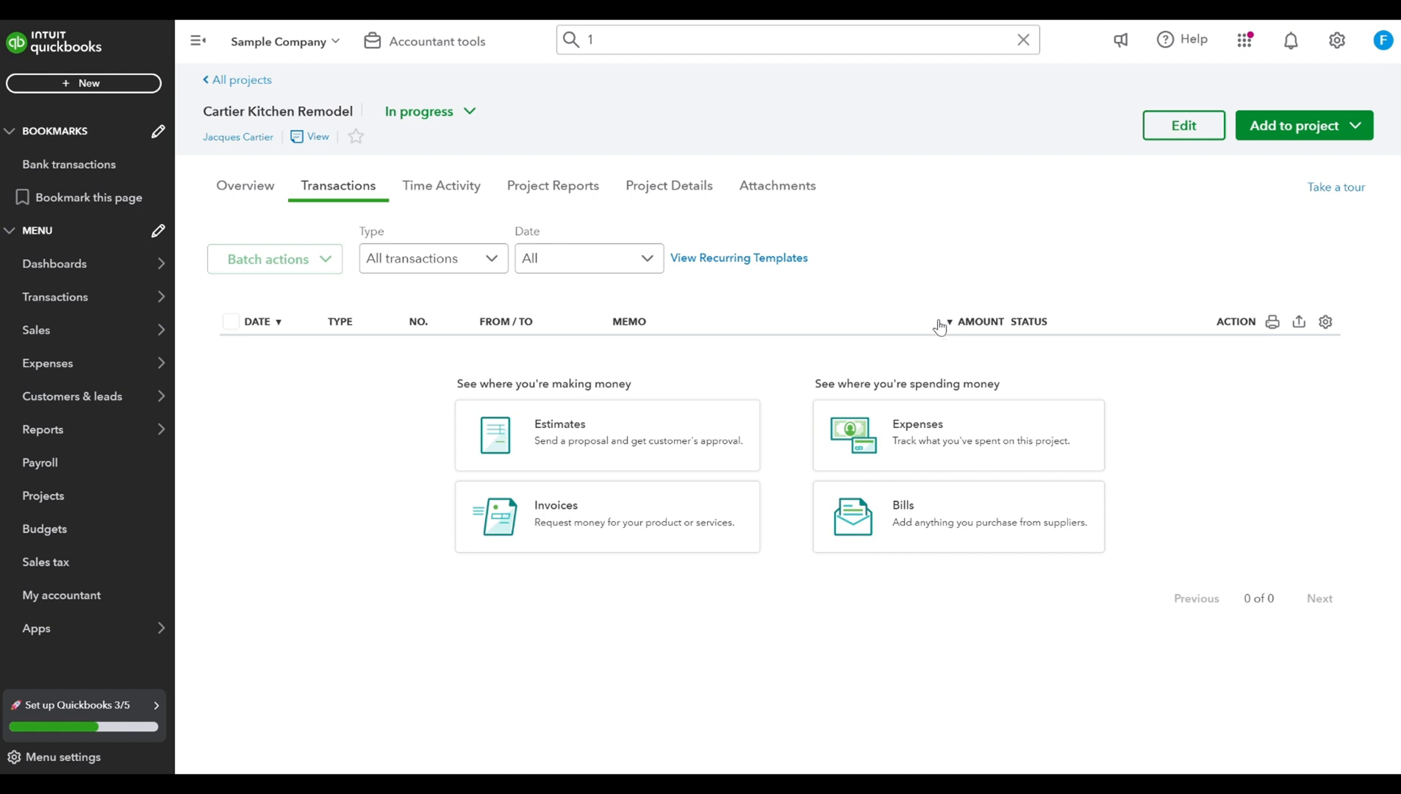
- Create a new bill for the supplier Cabinets R Us
click(84, 84)
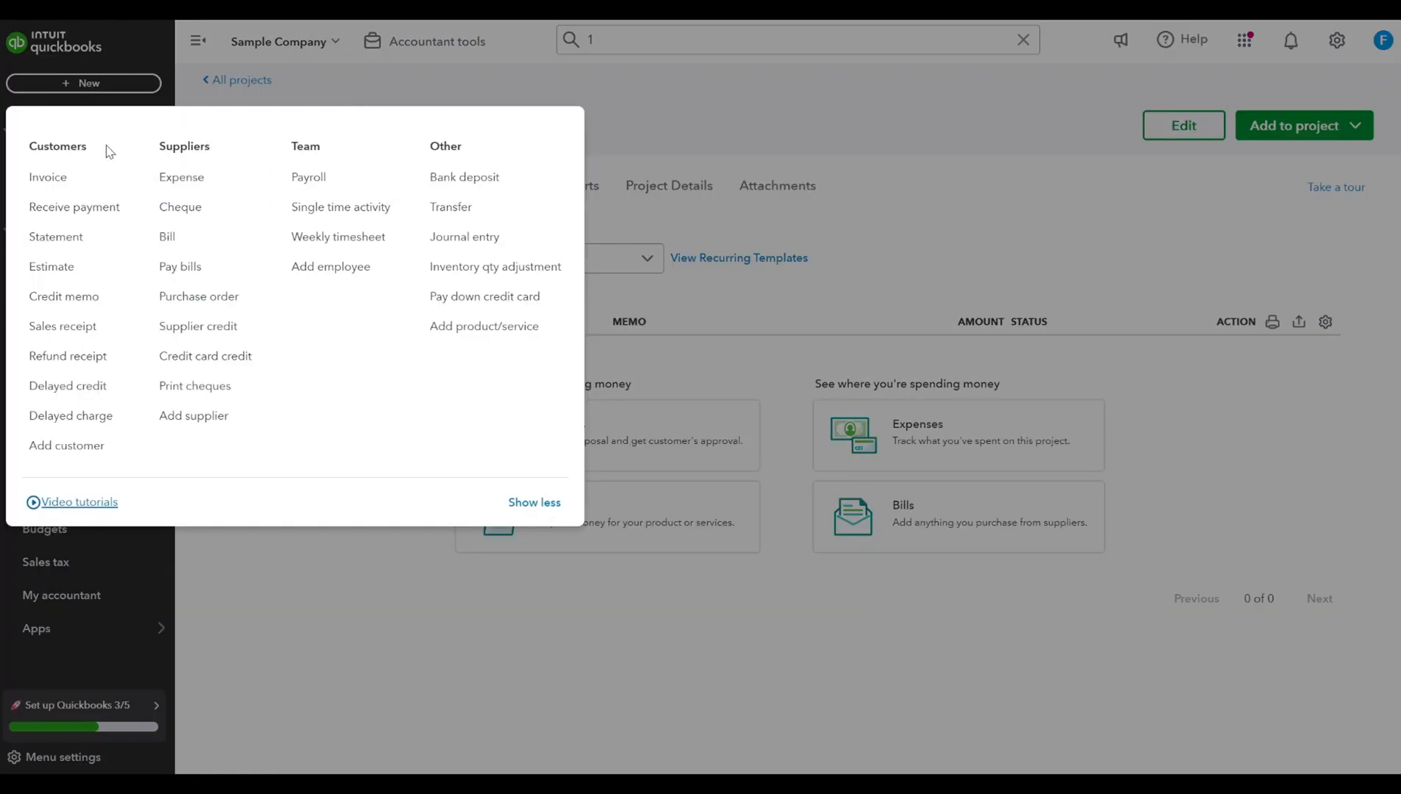
click(202, 239)
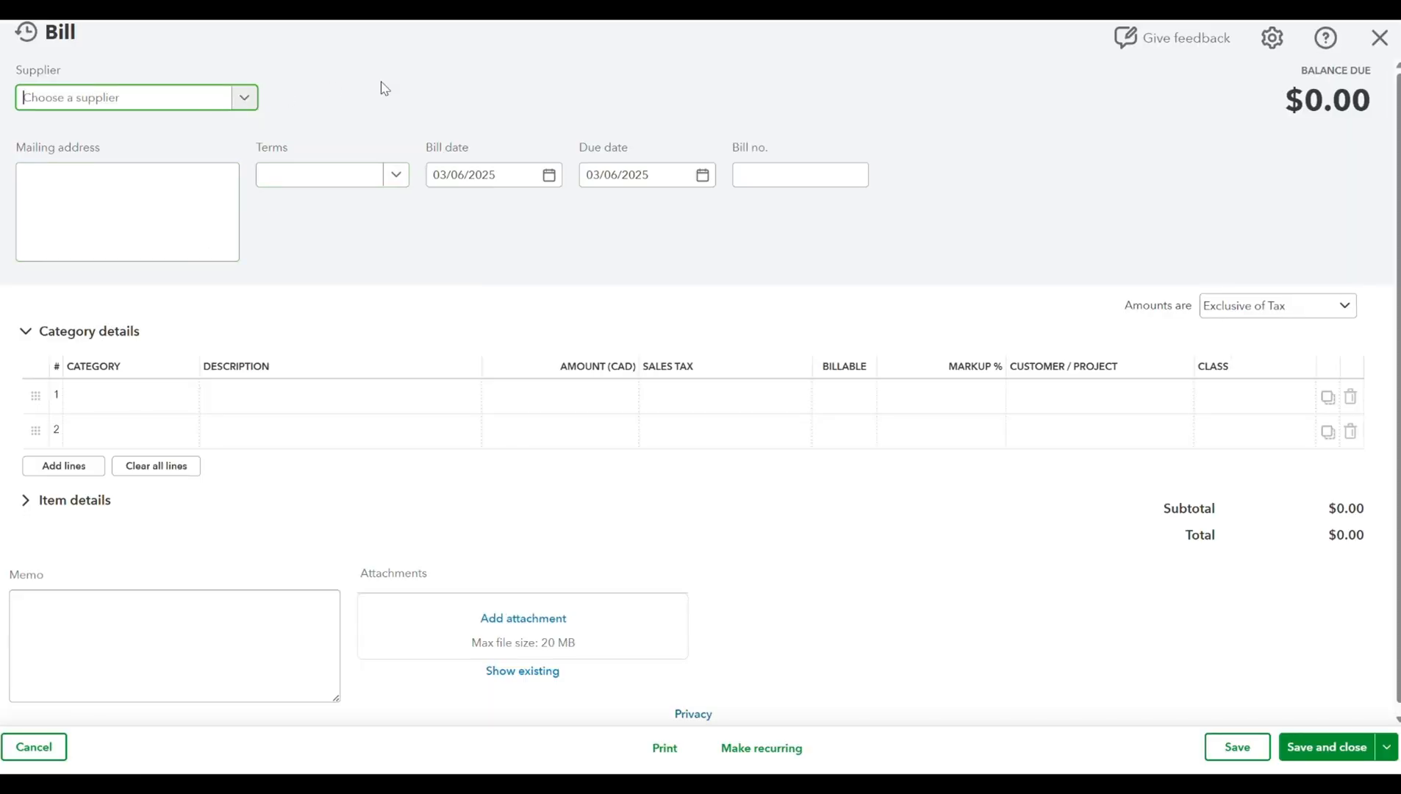
text(cabin)
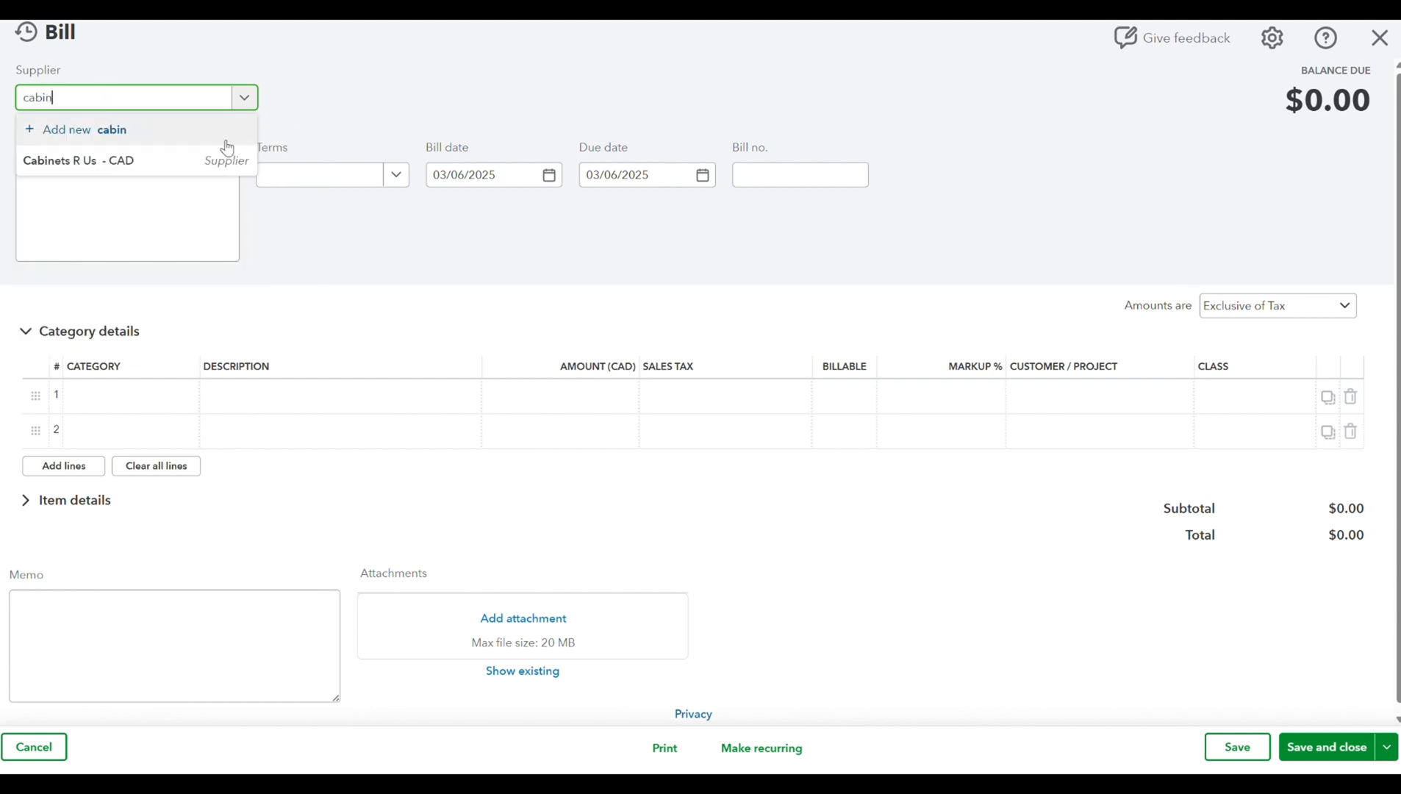
key(Return)
- Set the bill's terms to Net 30 and its bill number to 1
click(288, 177)
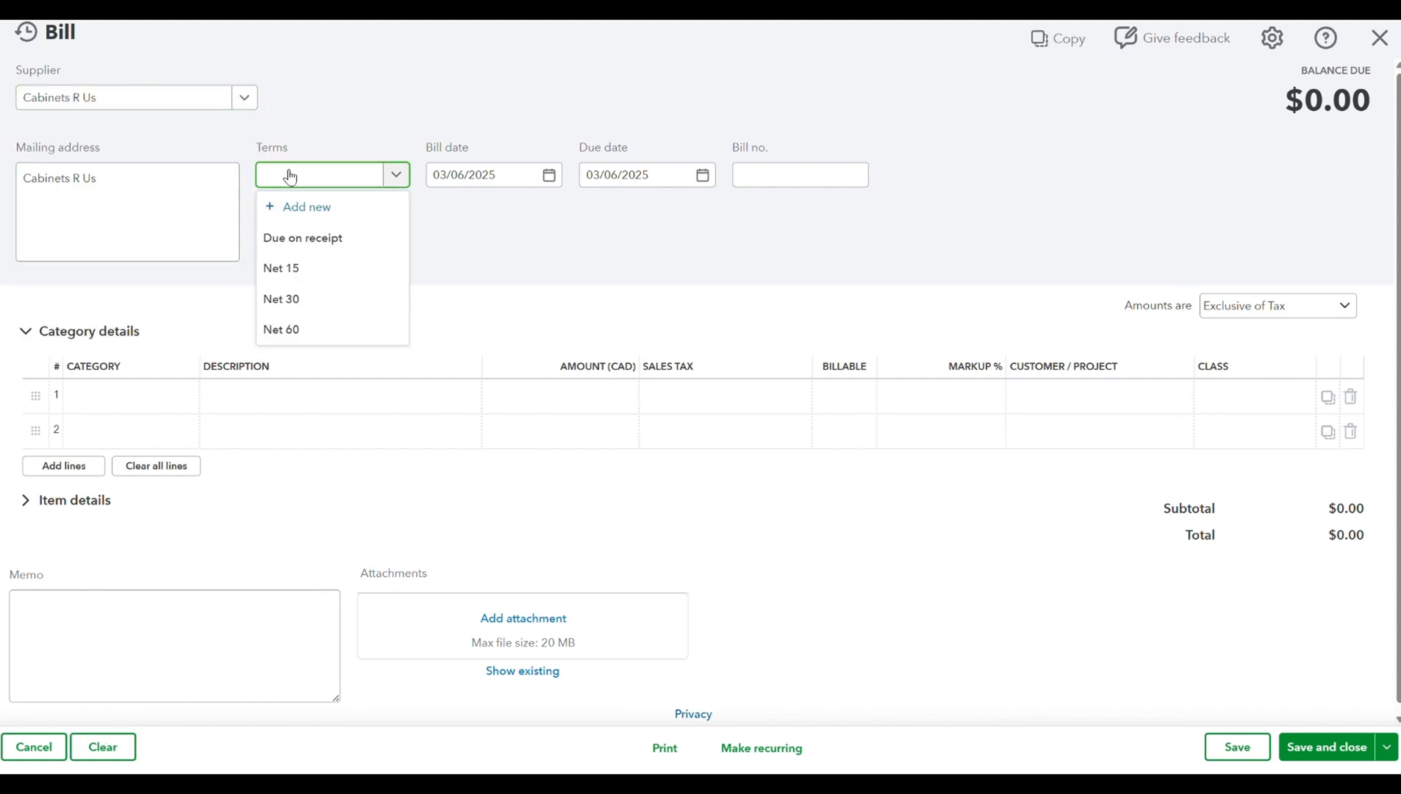
click(316, 297)
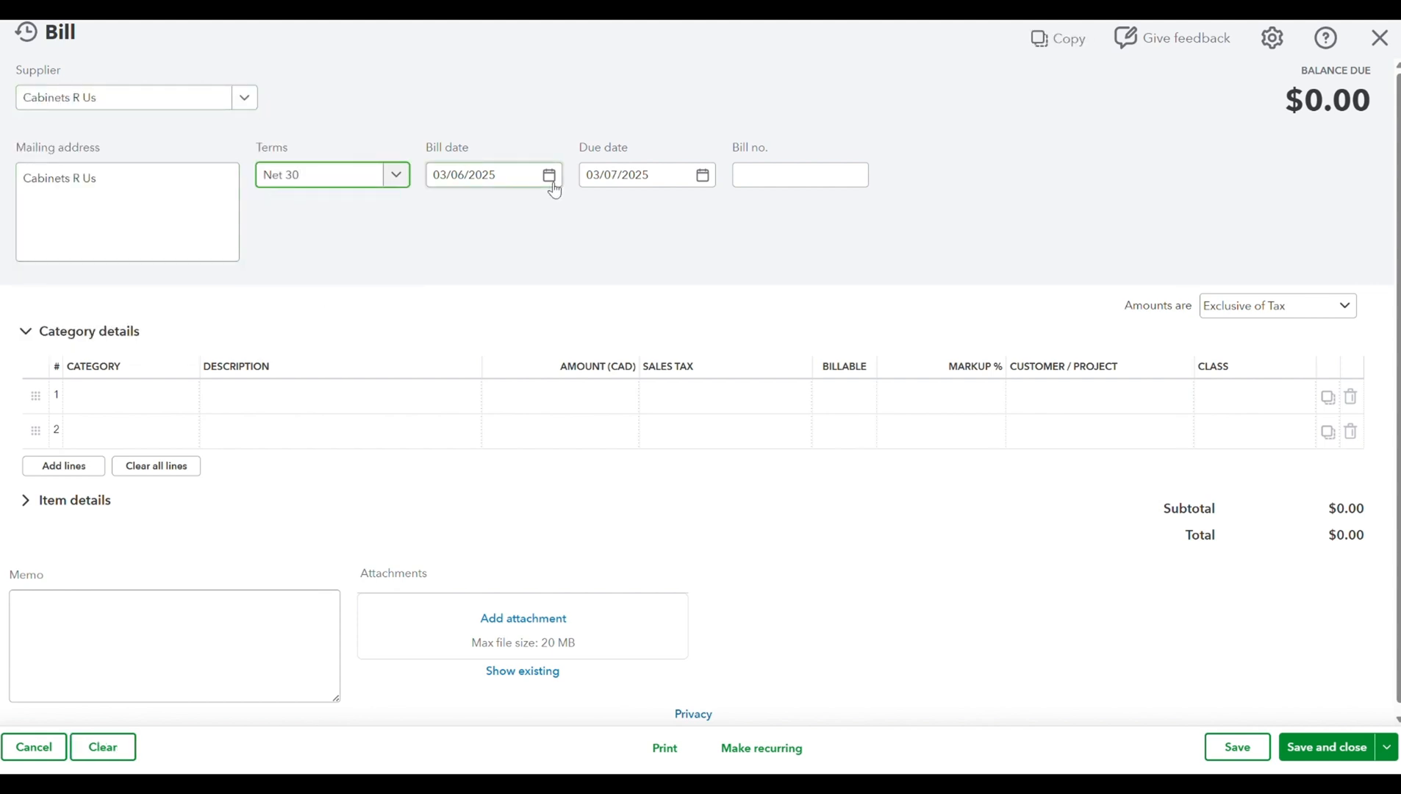
click(746, 173)
text(1)
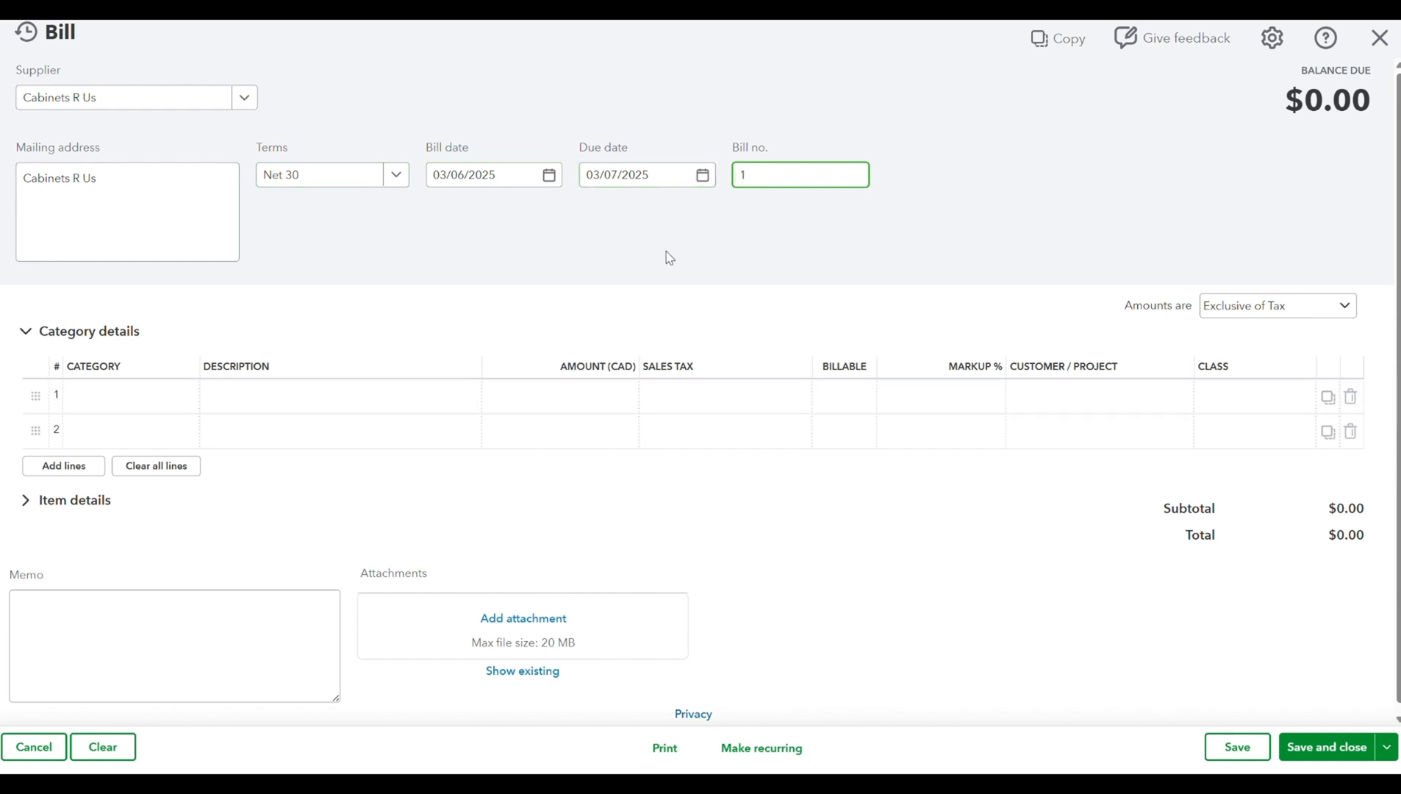
- Fill the first bill line with the Job Materials category and an amount of $10,000.00
click(147, 398)
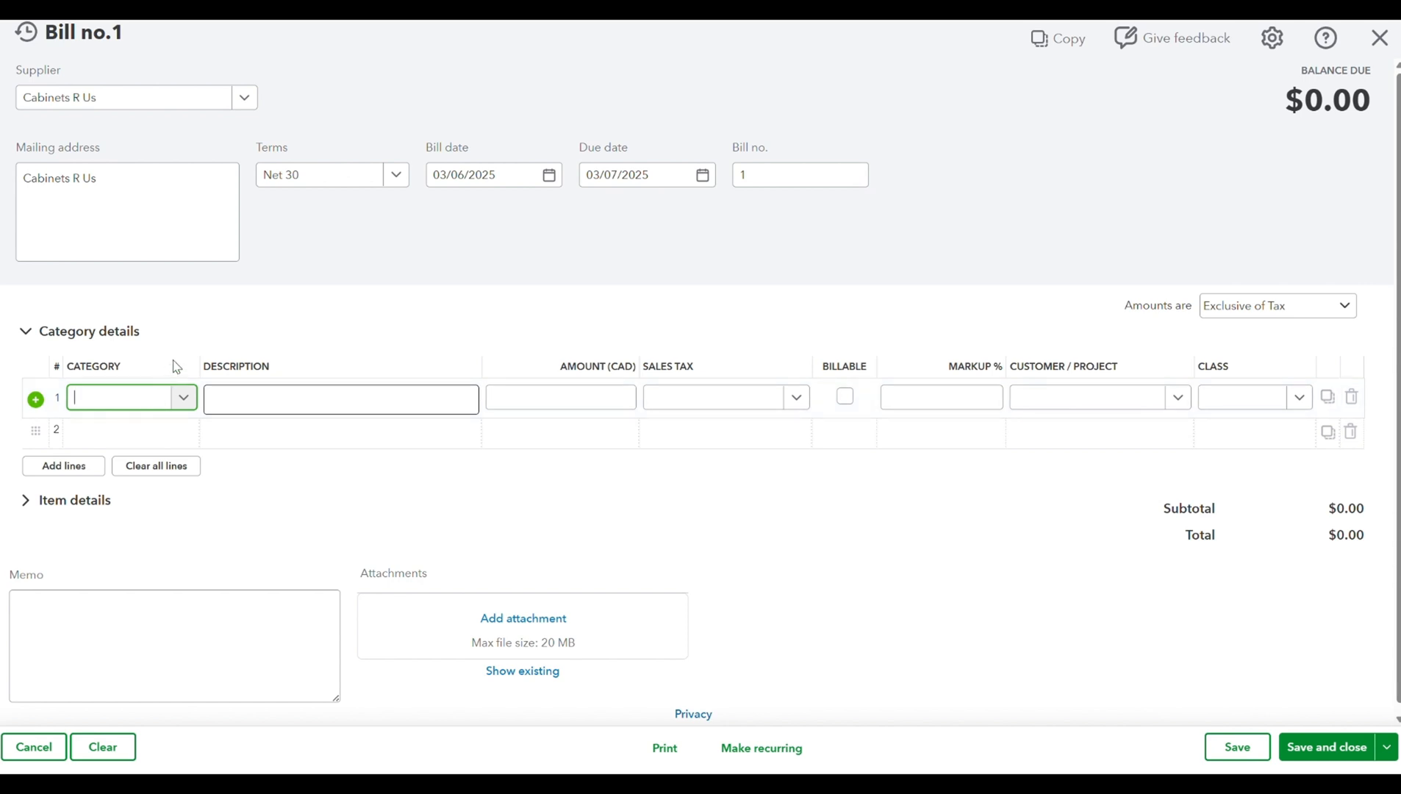
text(job ma)
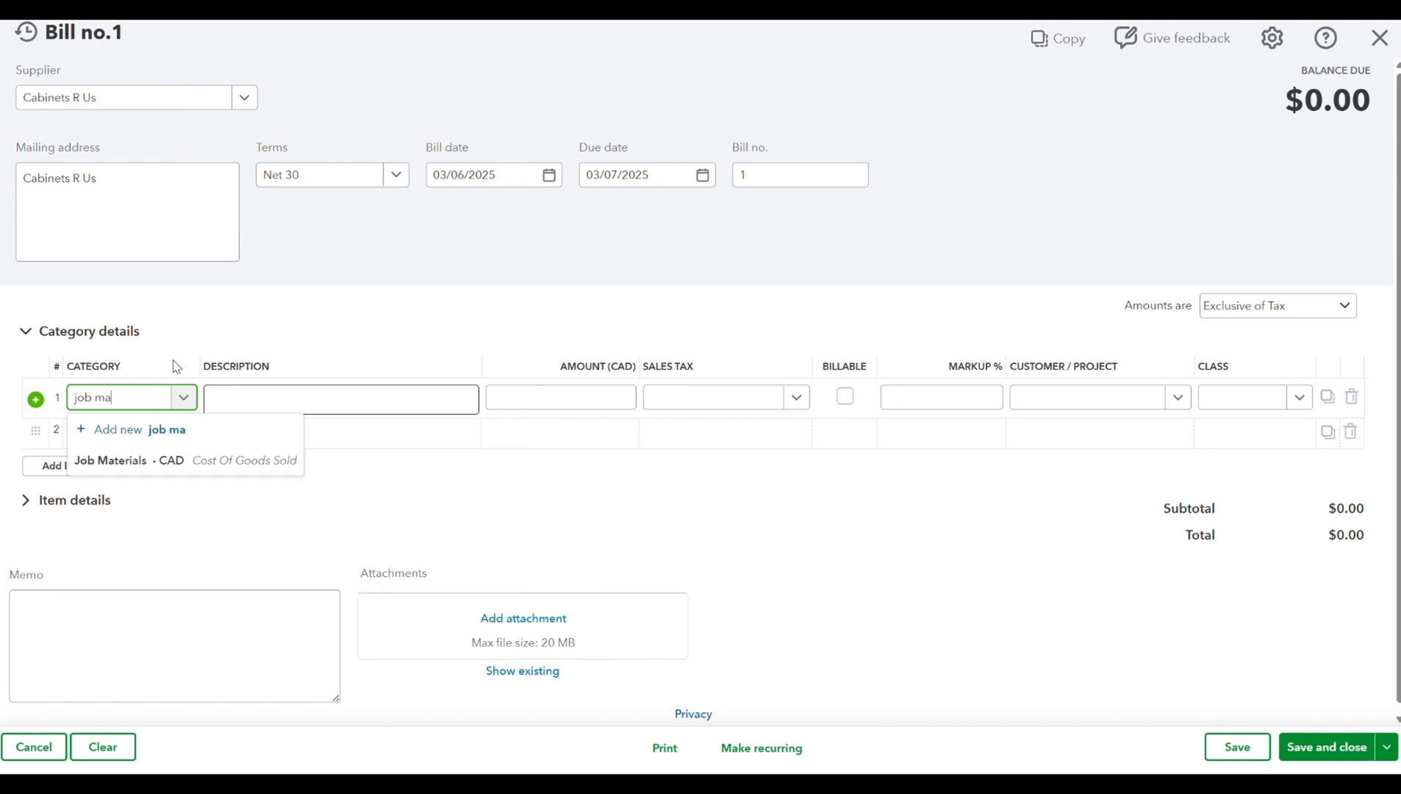
click(175, 461)
click(573, 403)
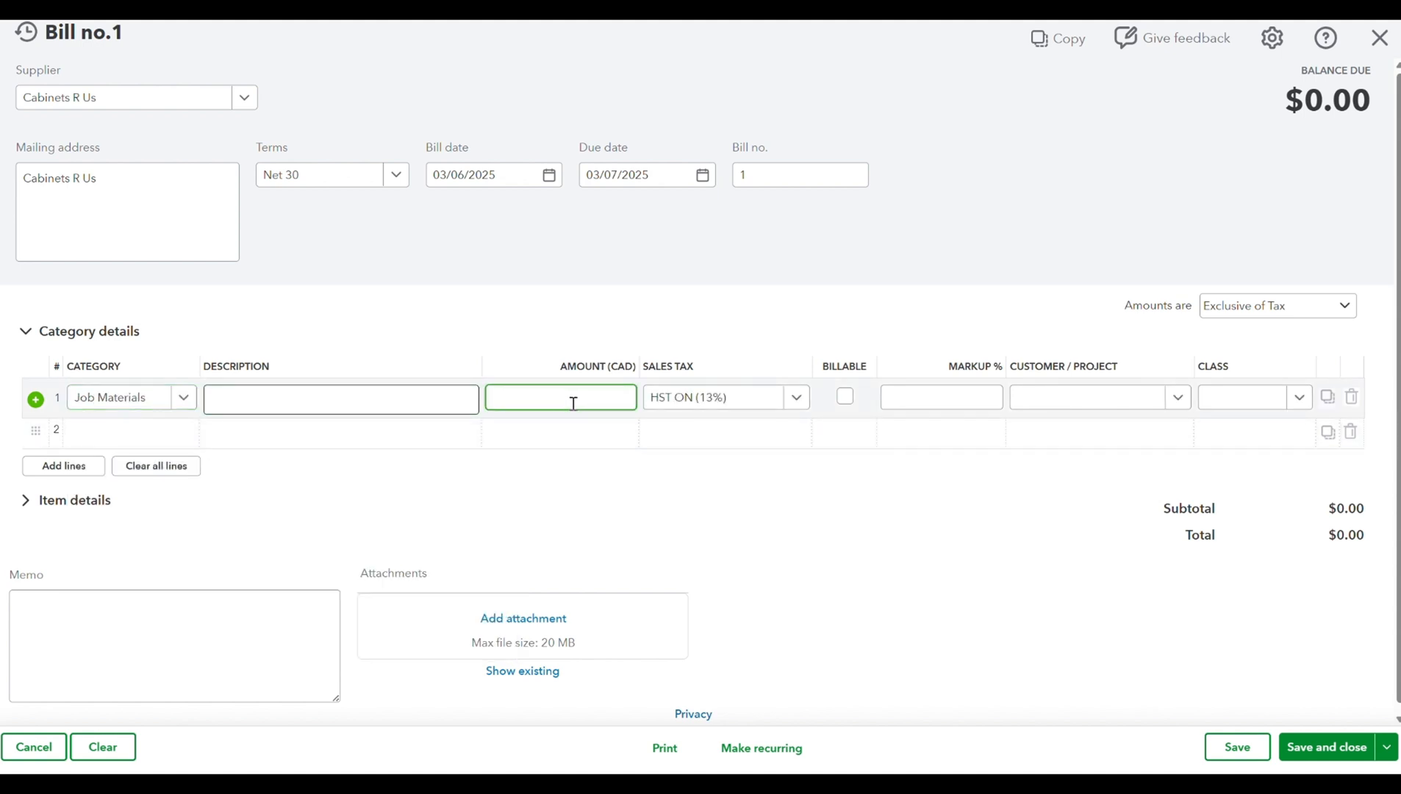
key(Tab)
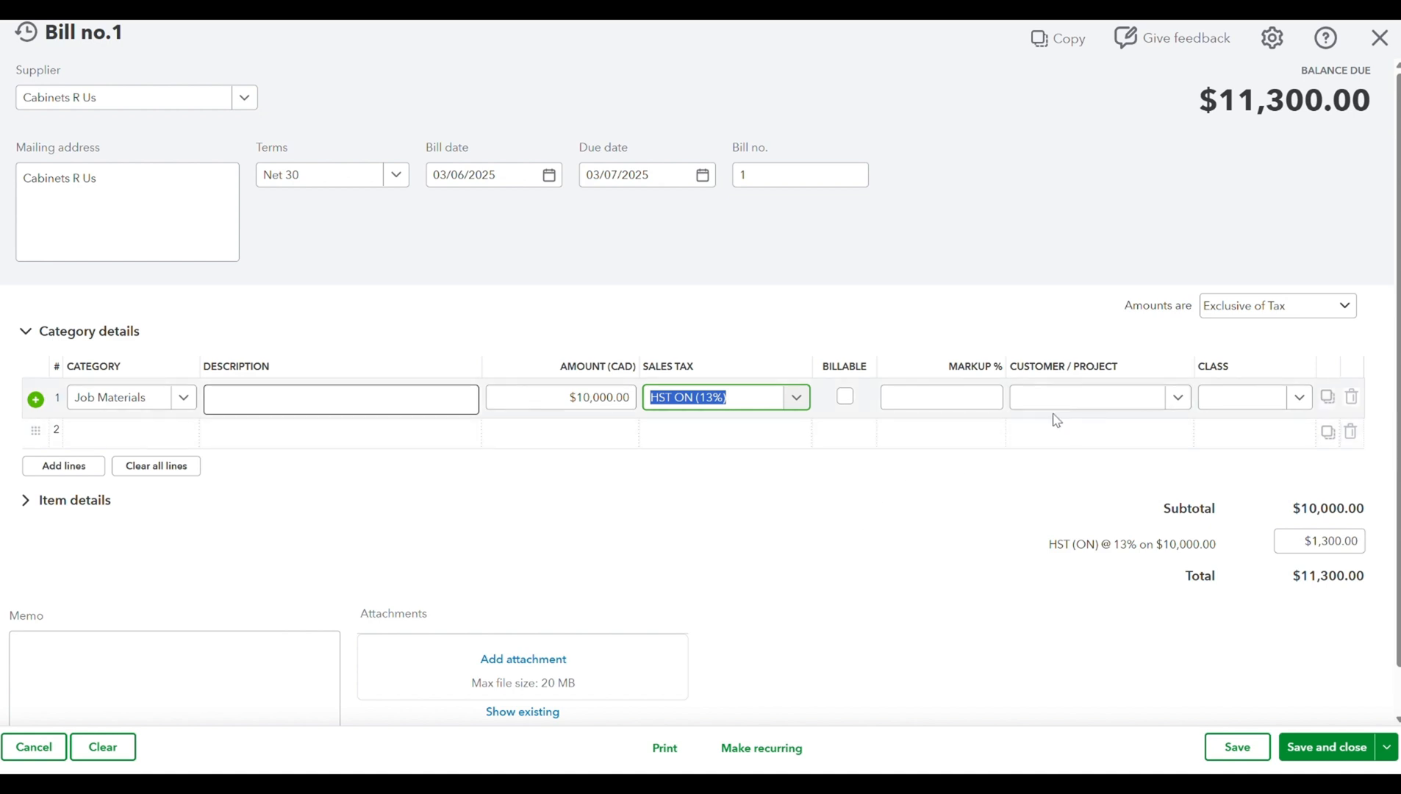
- Assign the Job Materials line to the customer's kitchen remodel project and mark it as billable with the 20% markup
click(1143, 398)
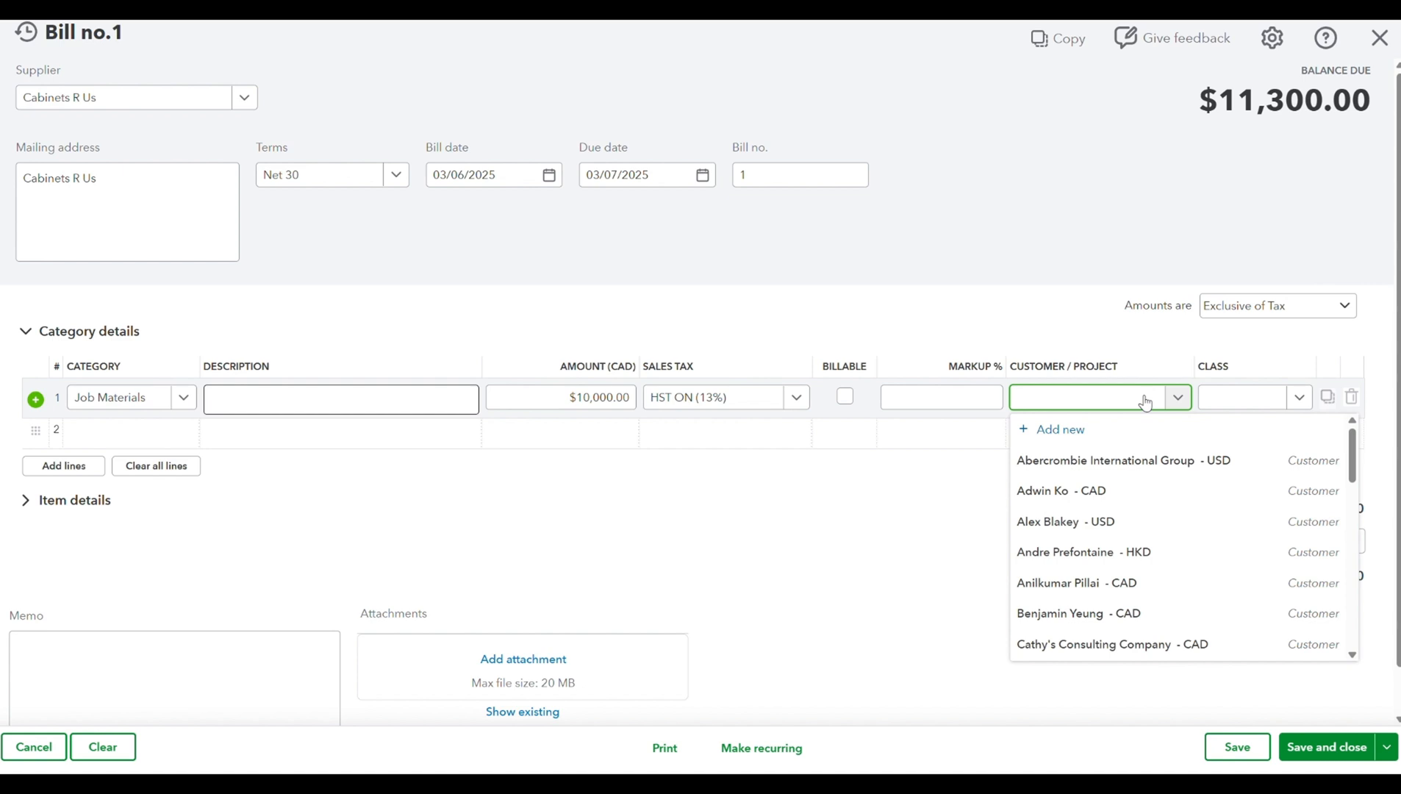
text(cart)
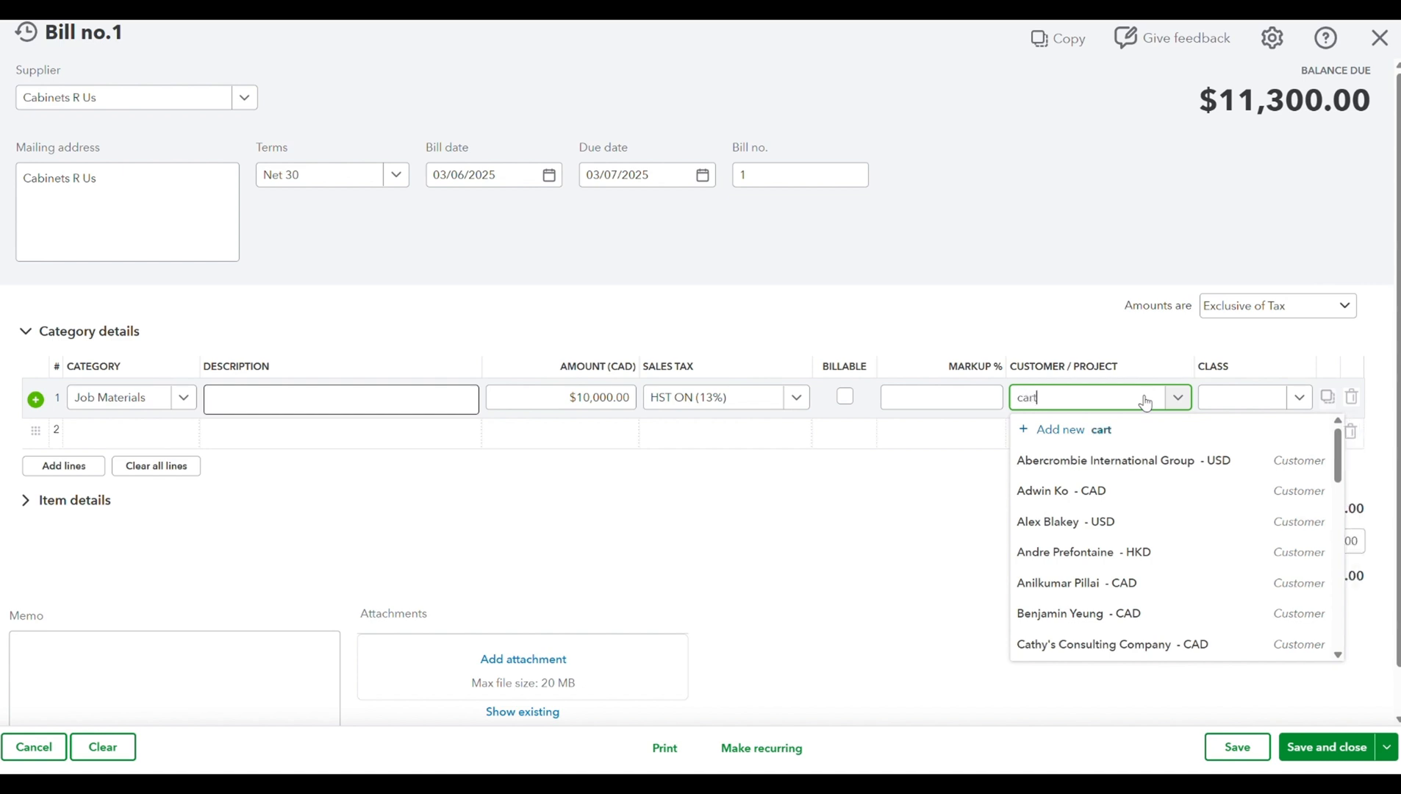
text(ier)
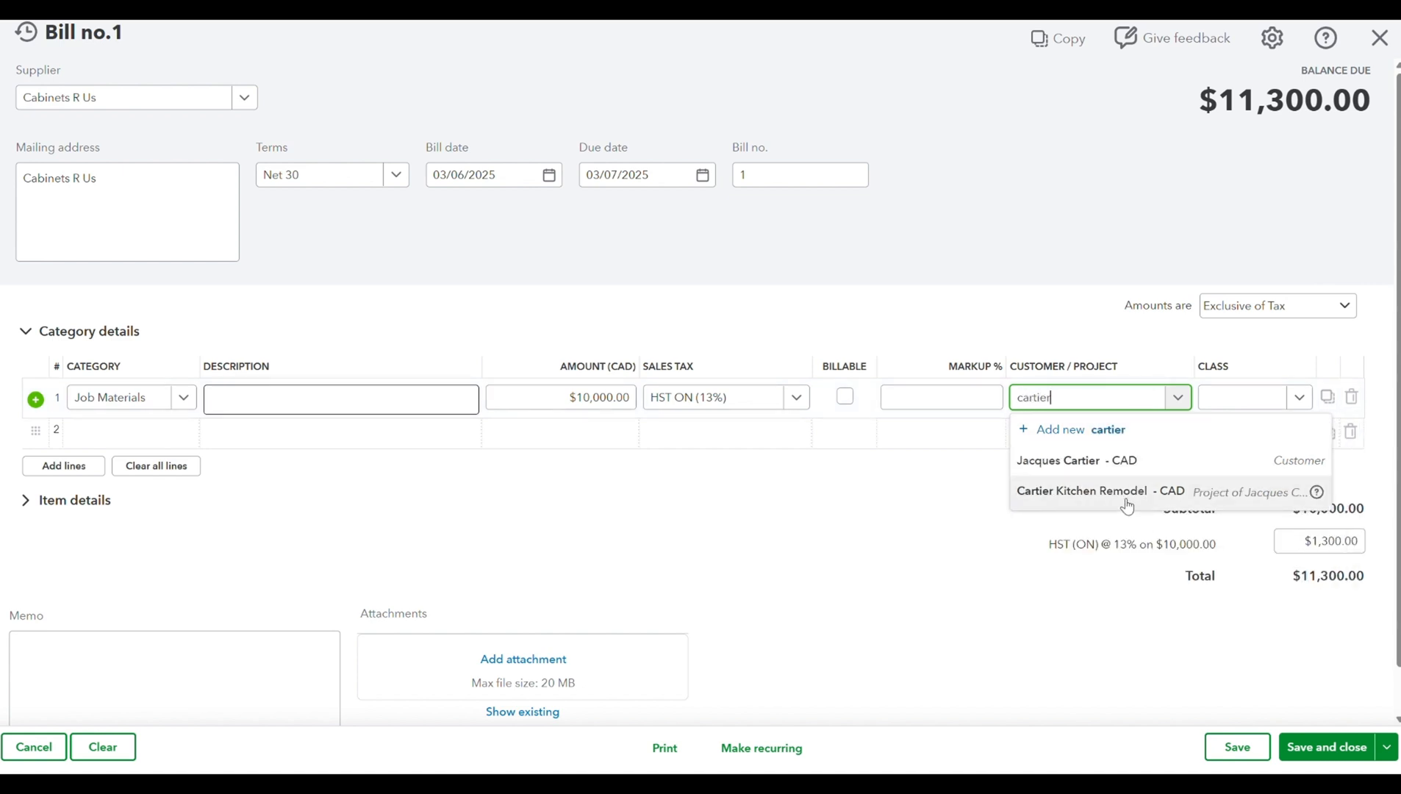
click(1118, 503)
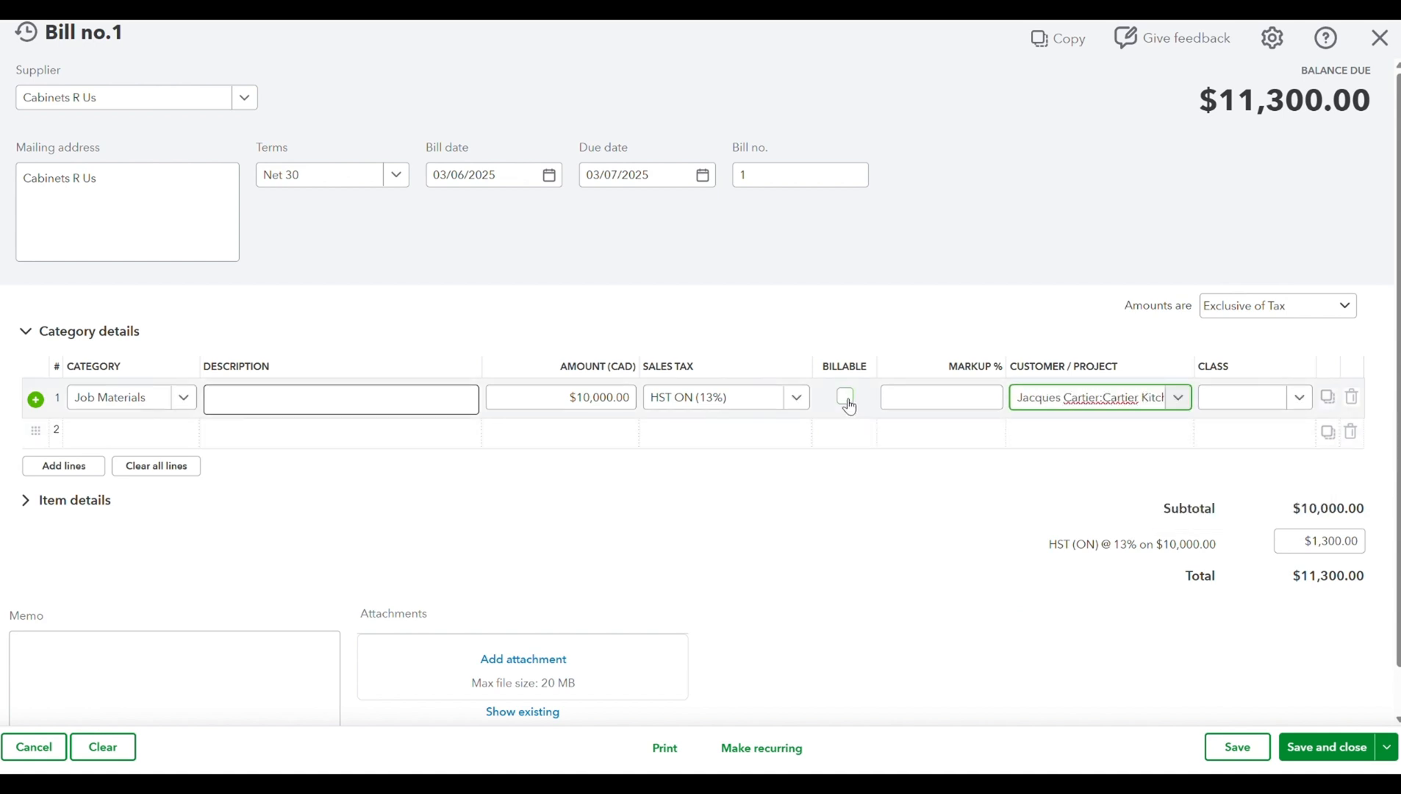
click(845, 398)
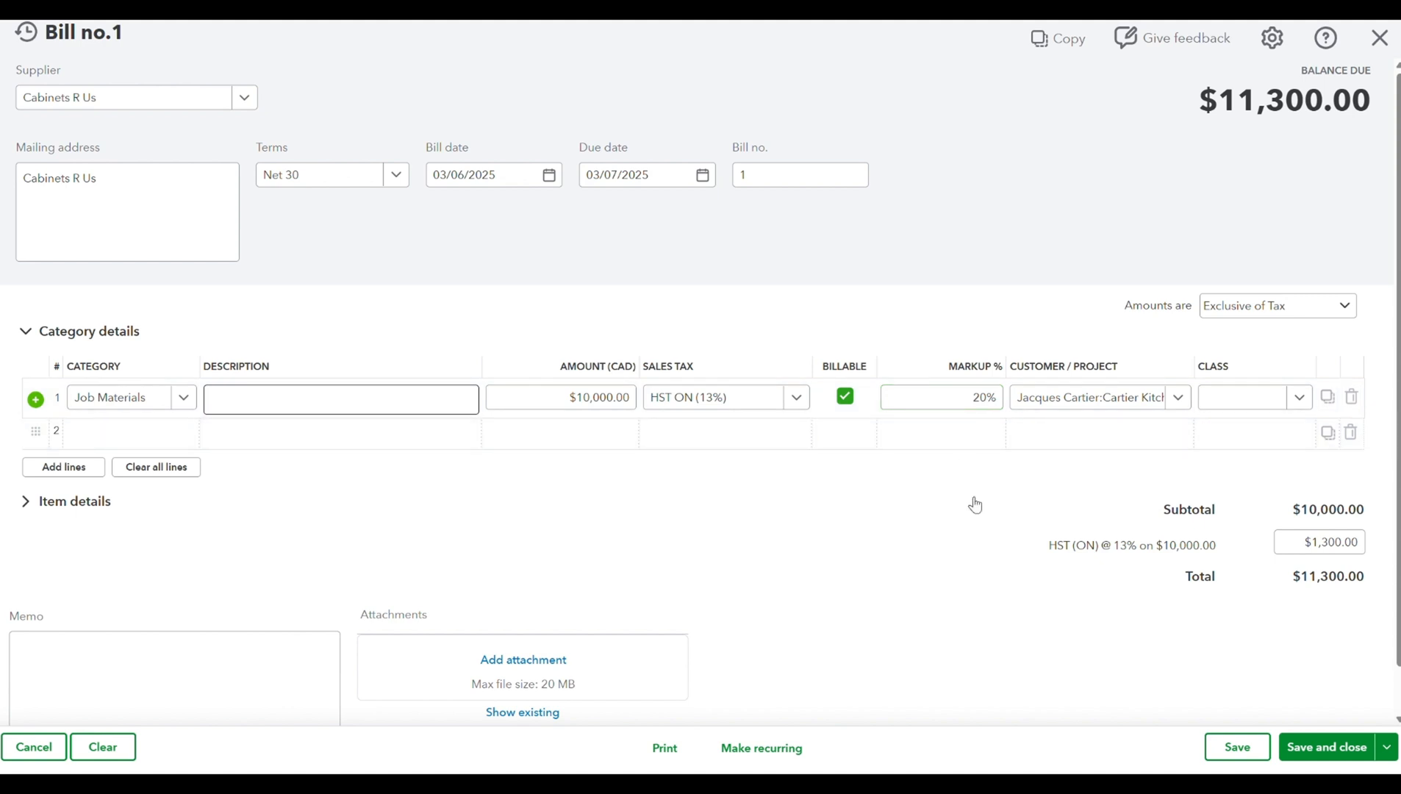
- Save the bill and start a new one for the supplier Oakville Plumbers
click(1384, 746)
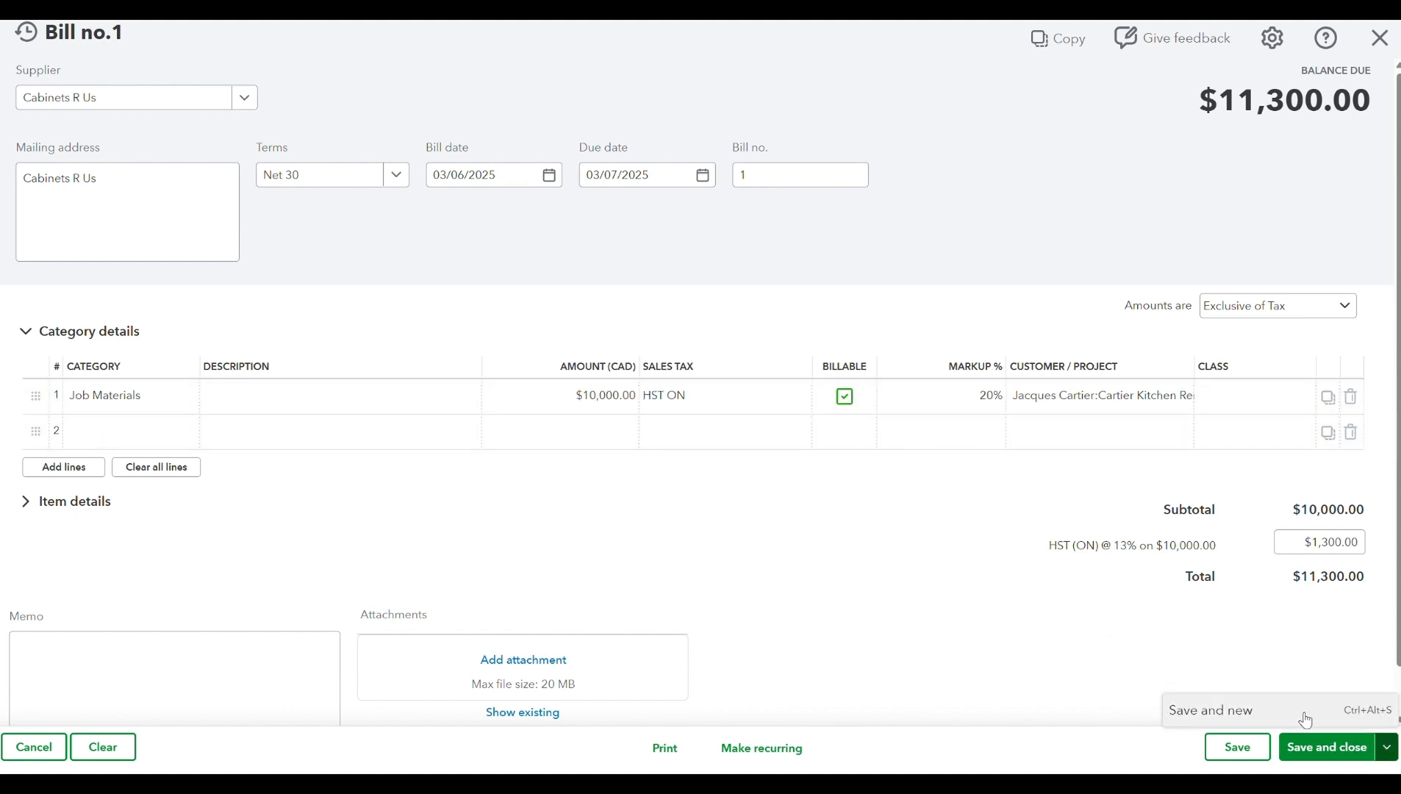
click(1330, 718)
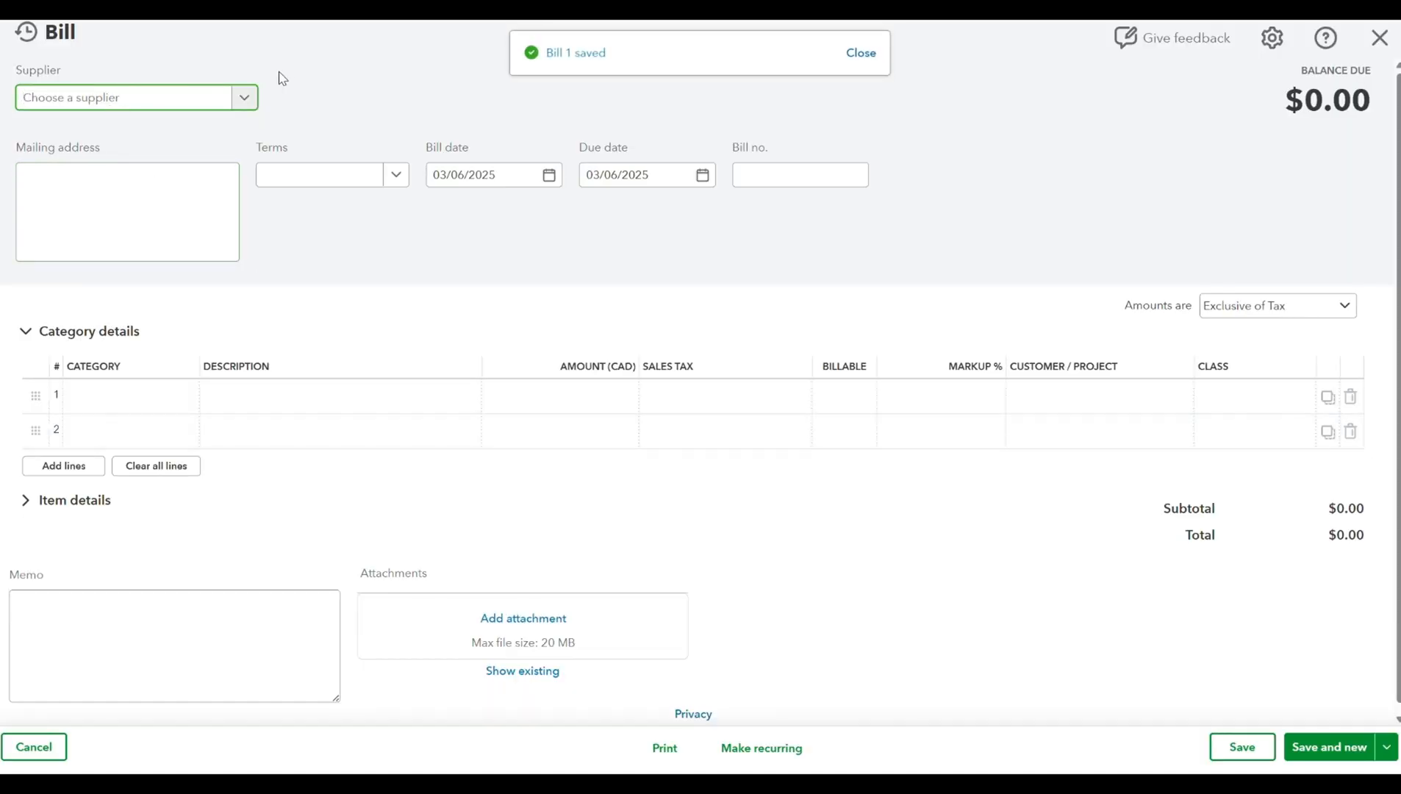
text(oakville)
click(166, 161)
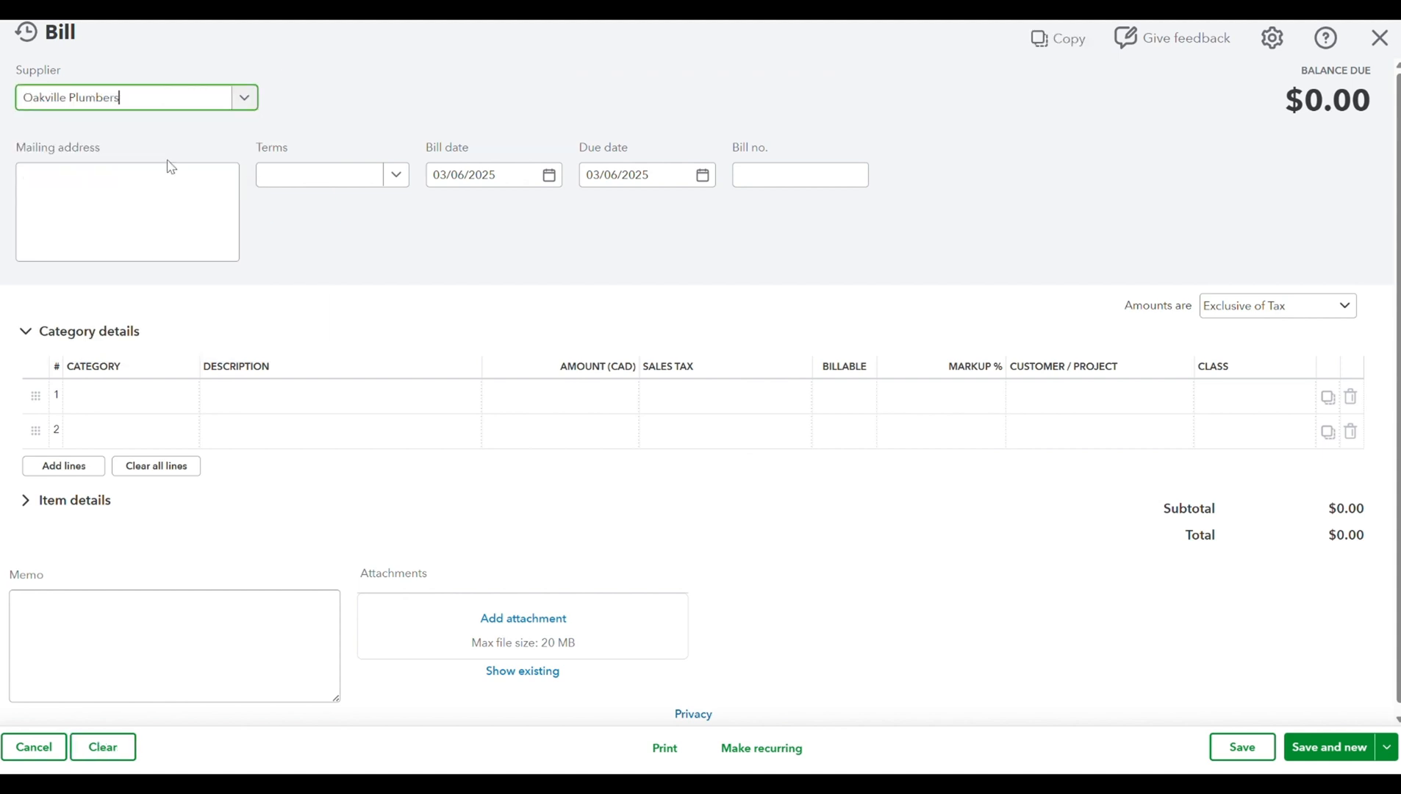
- Set the Oakville Plumbers bill's terms to Net 30 and its bill number to 2
click(338, 184)
click(342, 297)
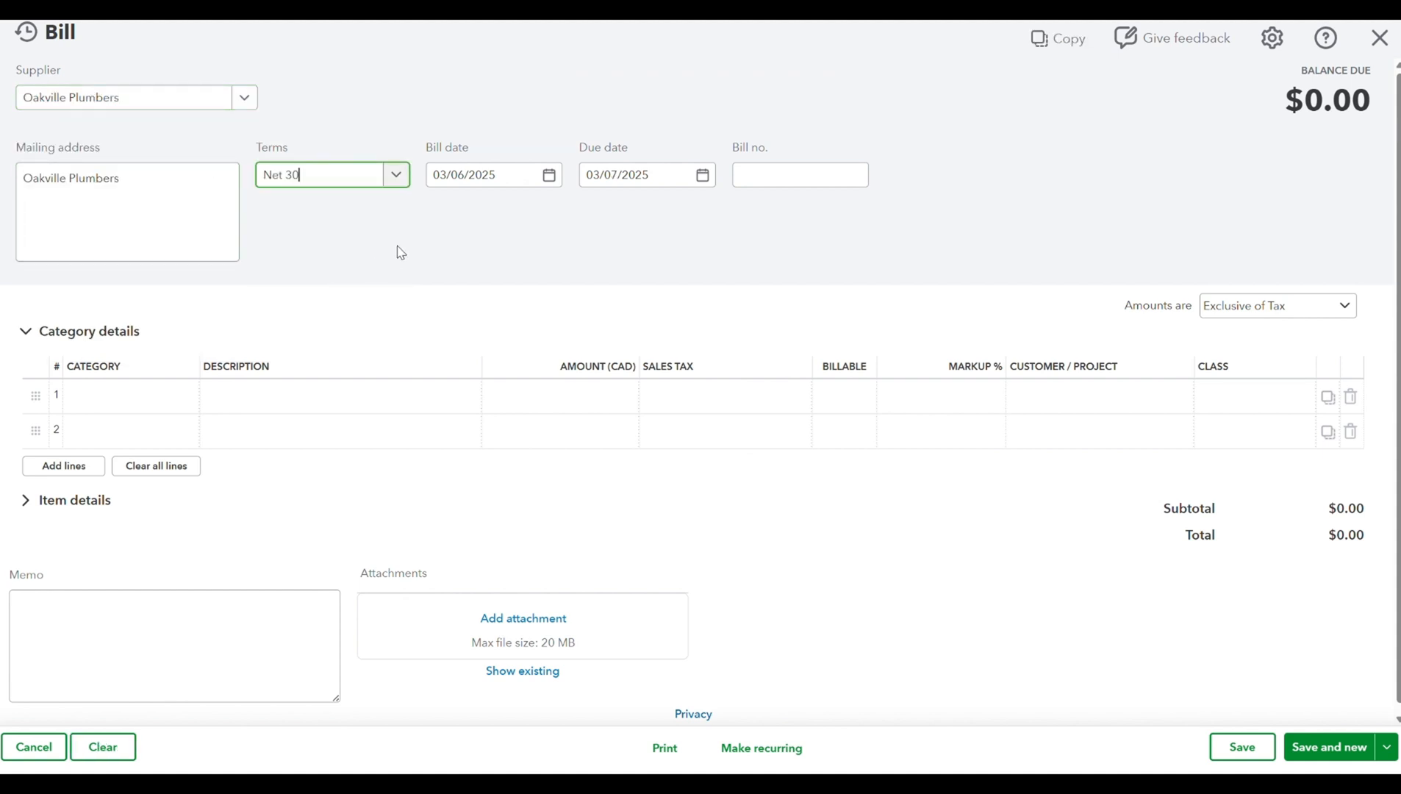
click(763, 178)
text(2)
- Fill the first bill line with the Subcontracted Services category, an amount of $2,500.00 and HST ON (13%) sales tax
click(147, 397)
text(cont)
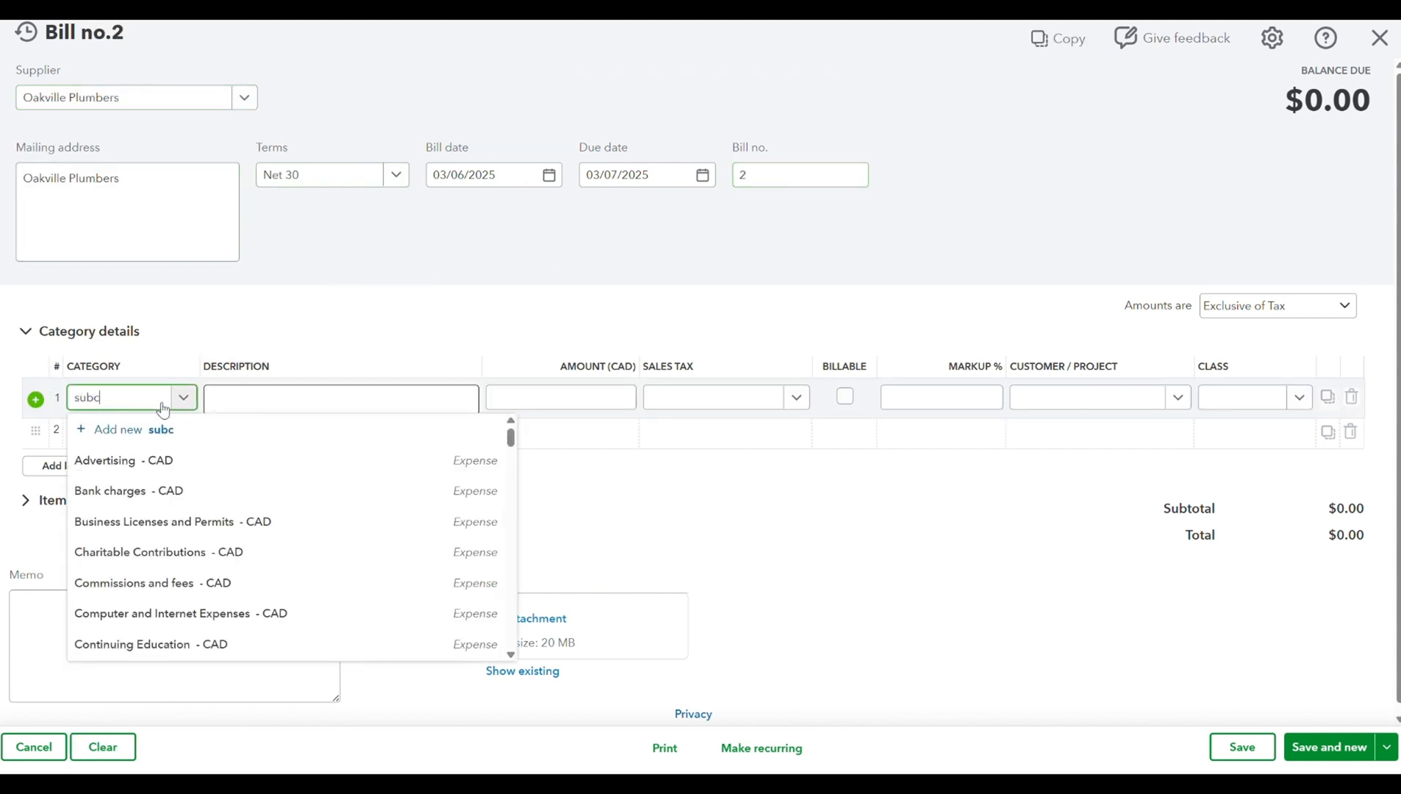
click(145, 459)
click(616, 397)
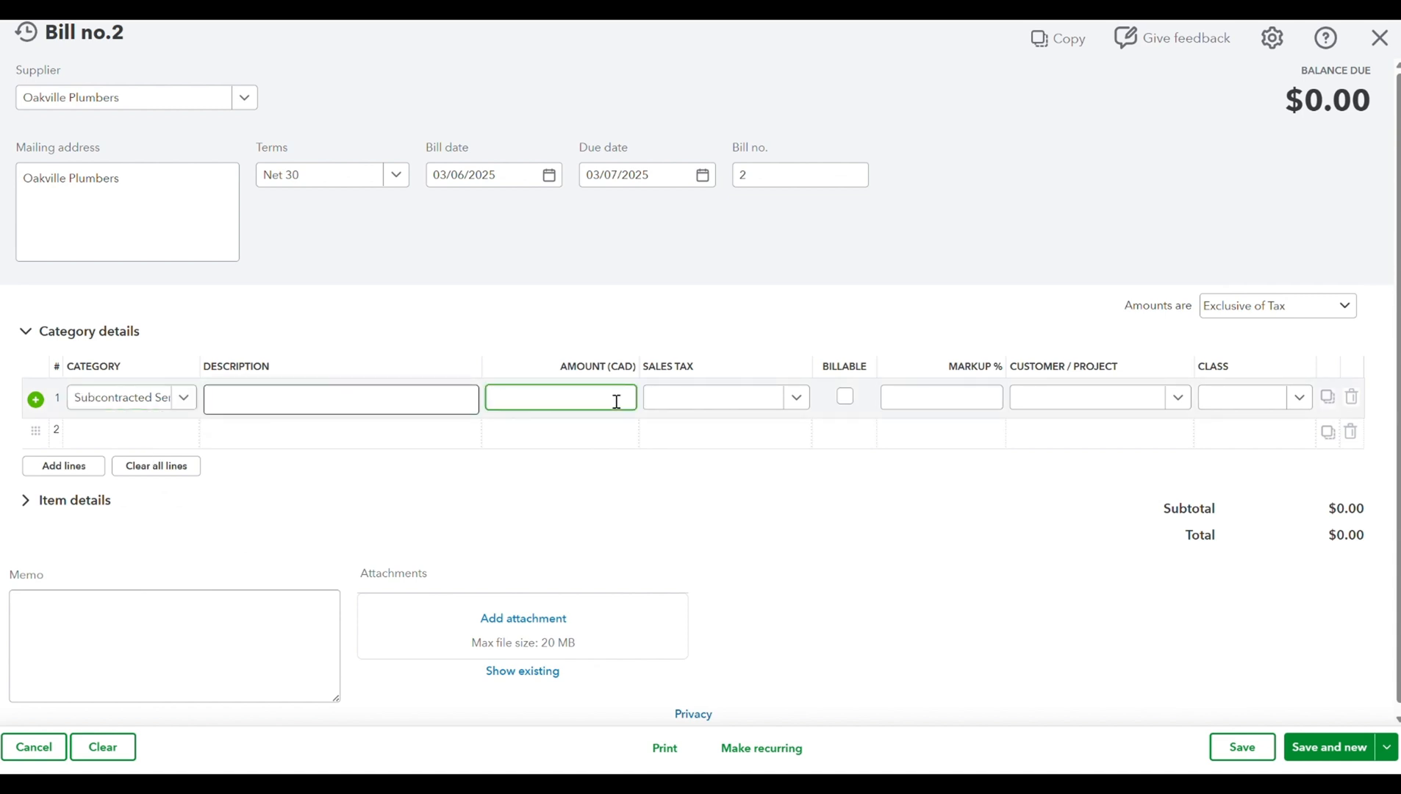
key(Tab)
text(hs)
key(Tab)
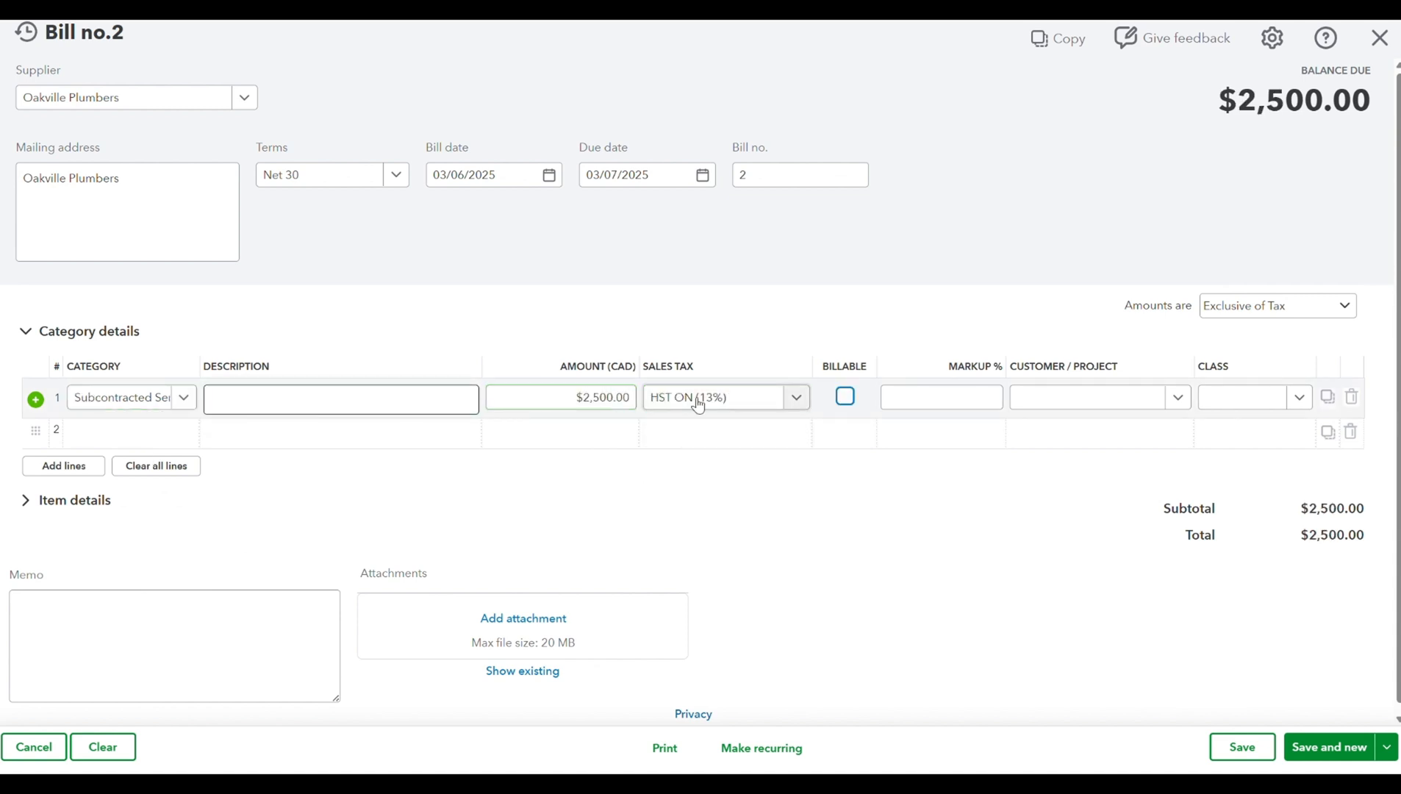
- Make the Subcontracted Services line billable to the kitchen remodel project, and save and close the bill
click(844, 401)
click(1062, 397)
text(cartier)
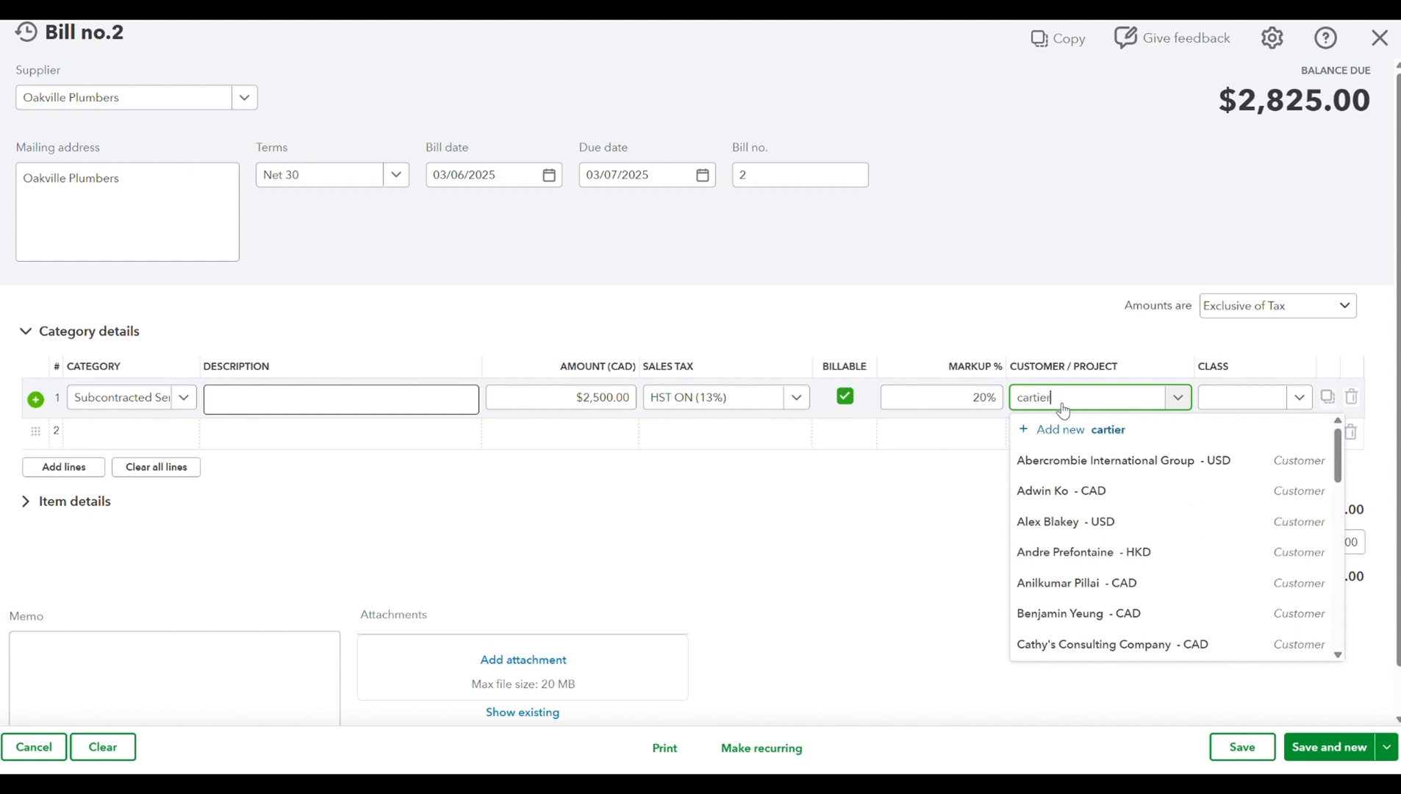
click(1101, 491)
key(Tab)
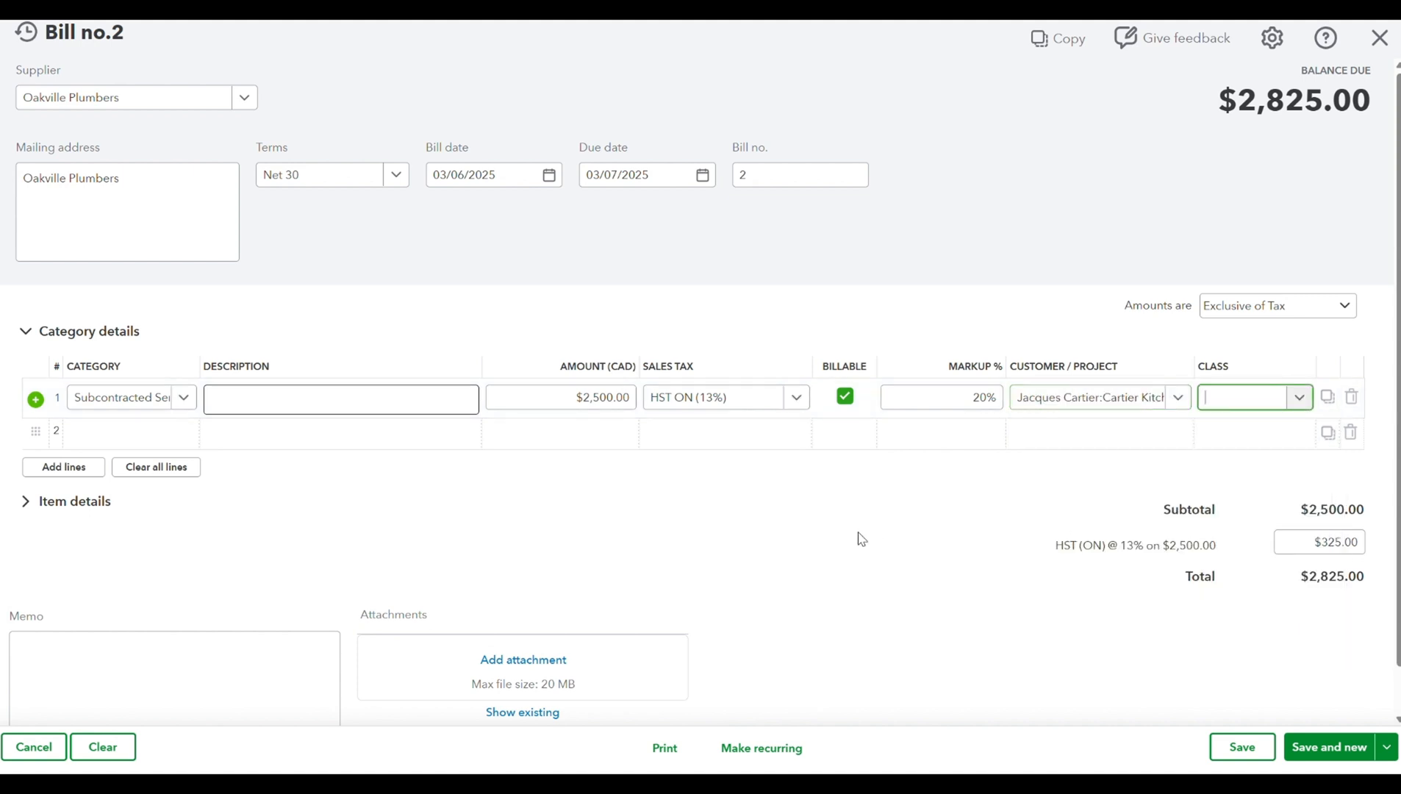
click(862, 539)
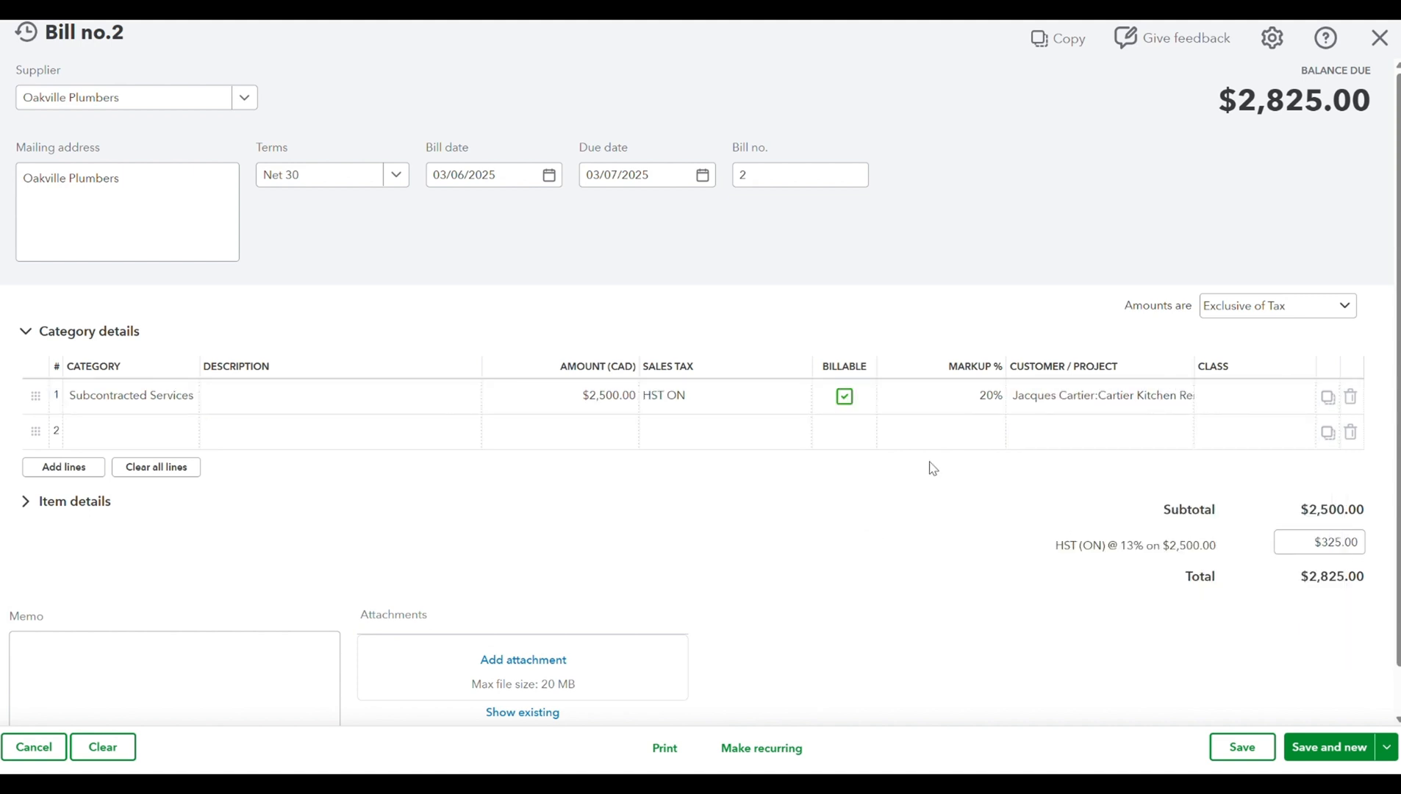
click(1384, 748)
click(1294, 710)
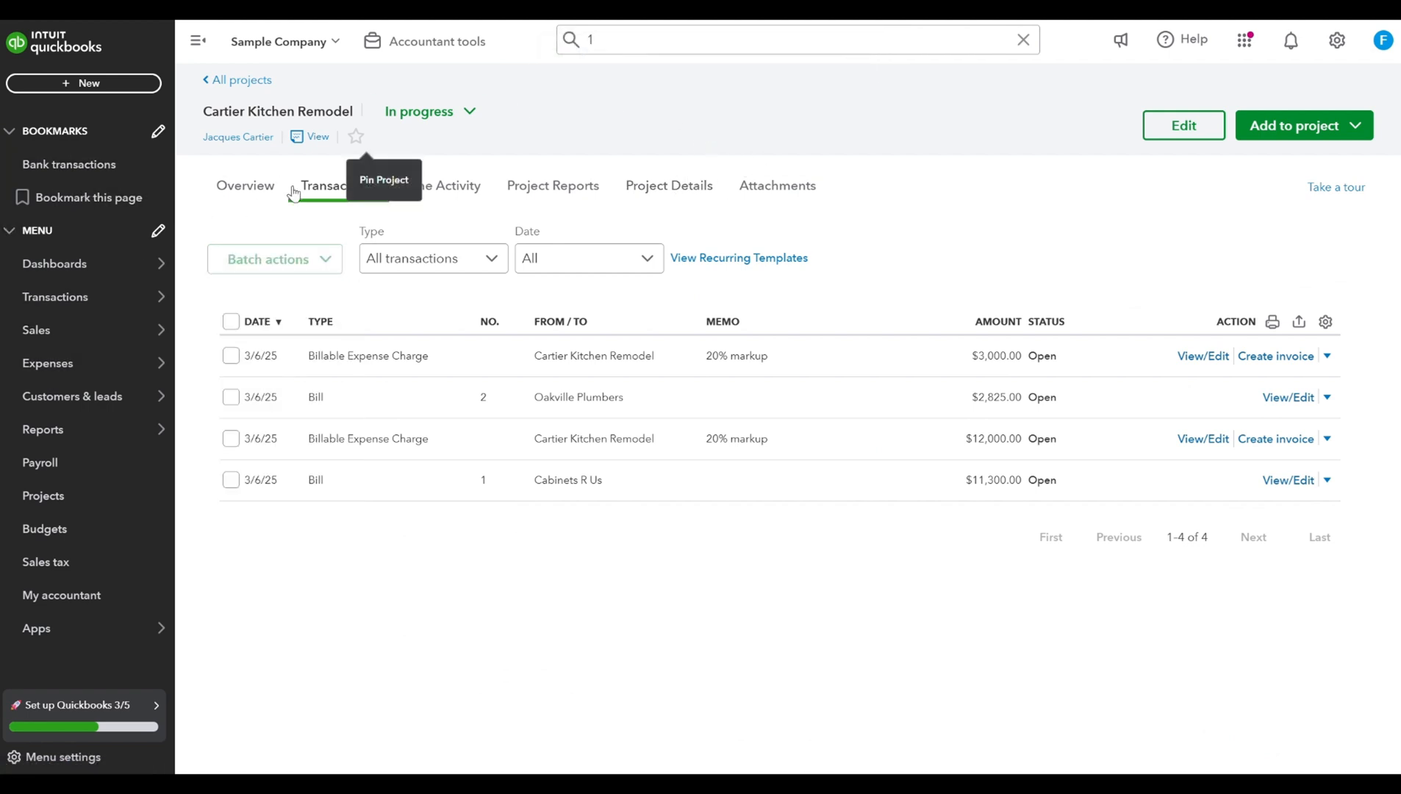
- Open the kitchen remodel project from the projects list and review its transactions and its income and cost overview
click(115, 491)
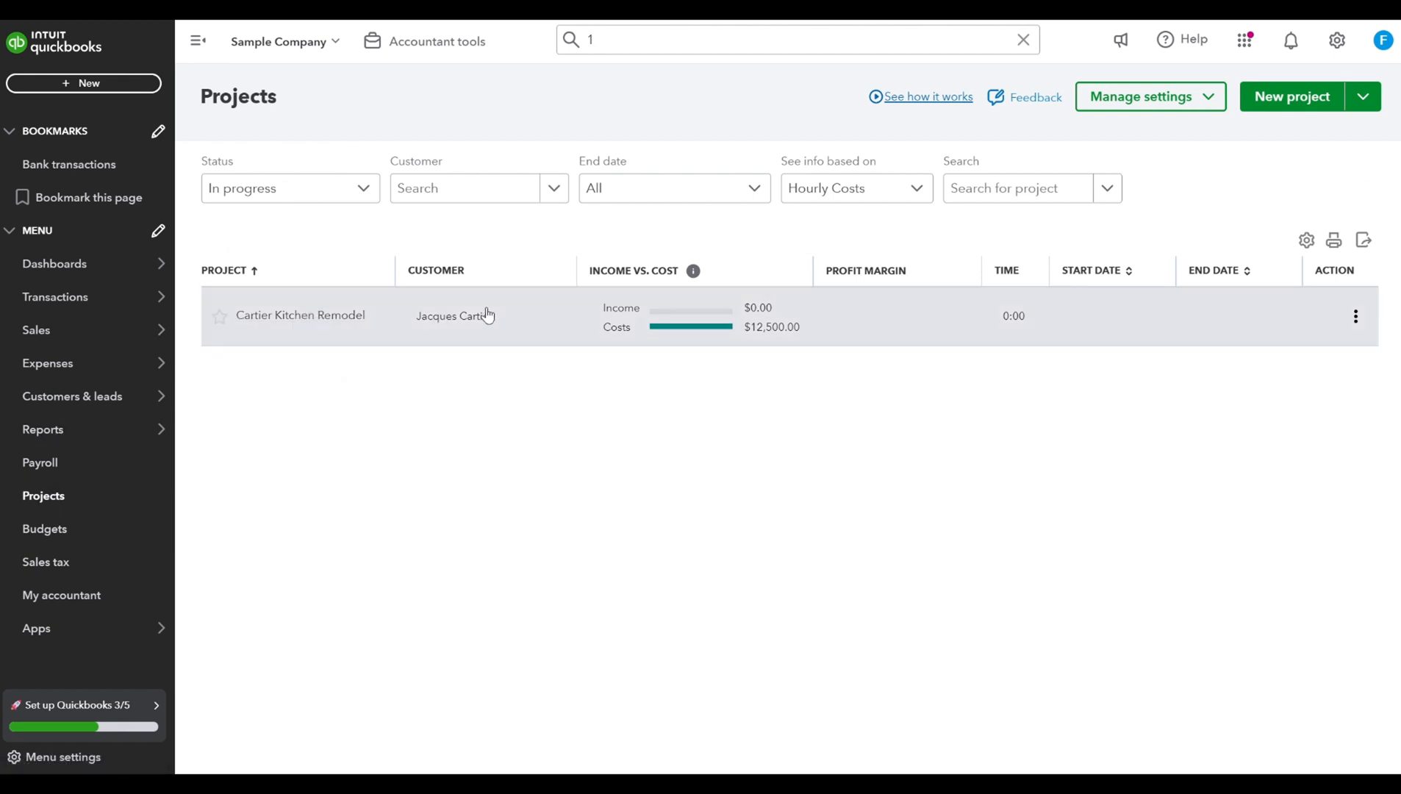
click(385, 333)
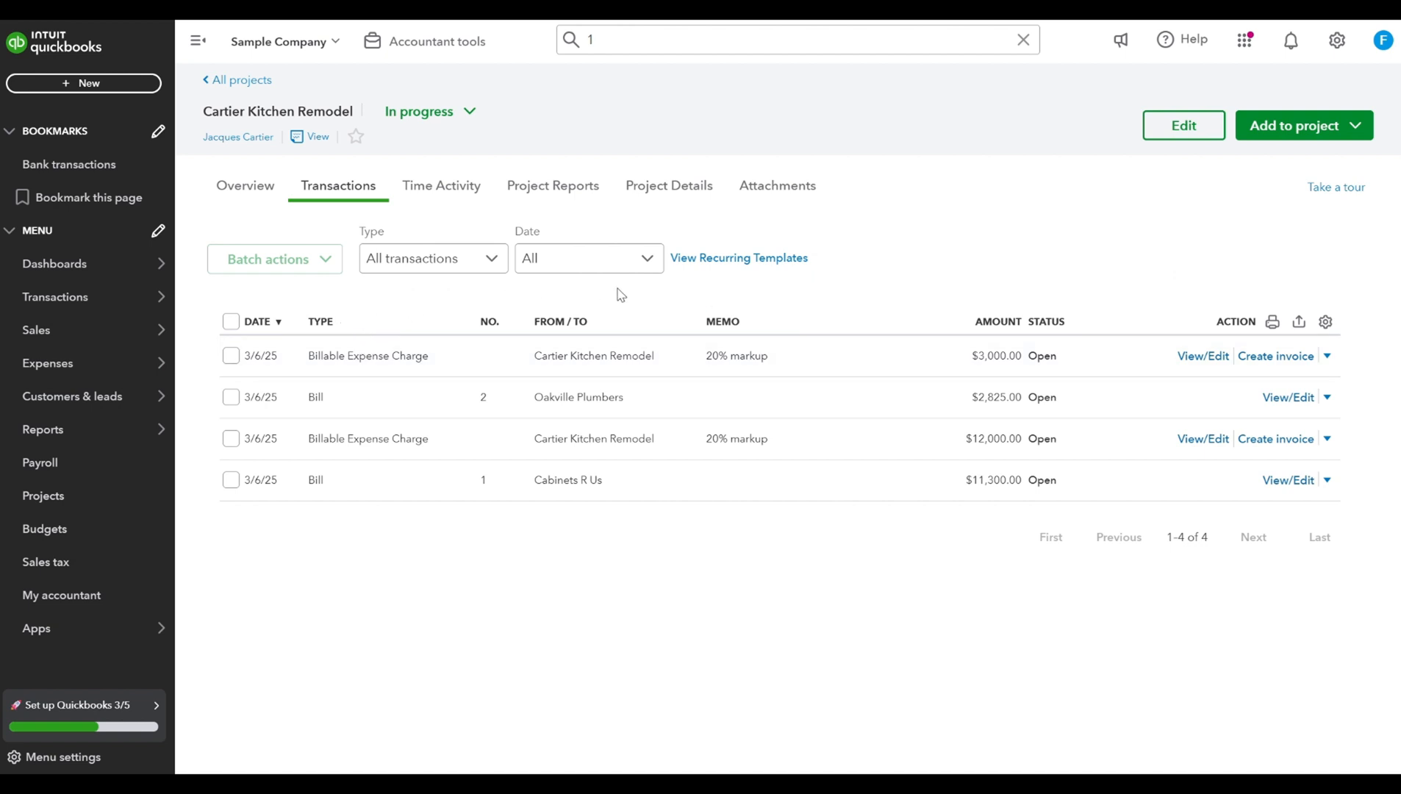
click(265, 193)
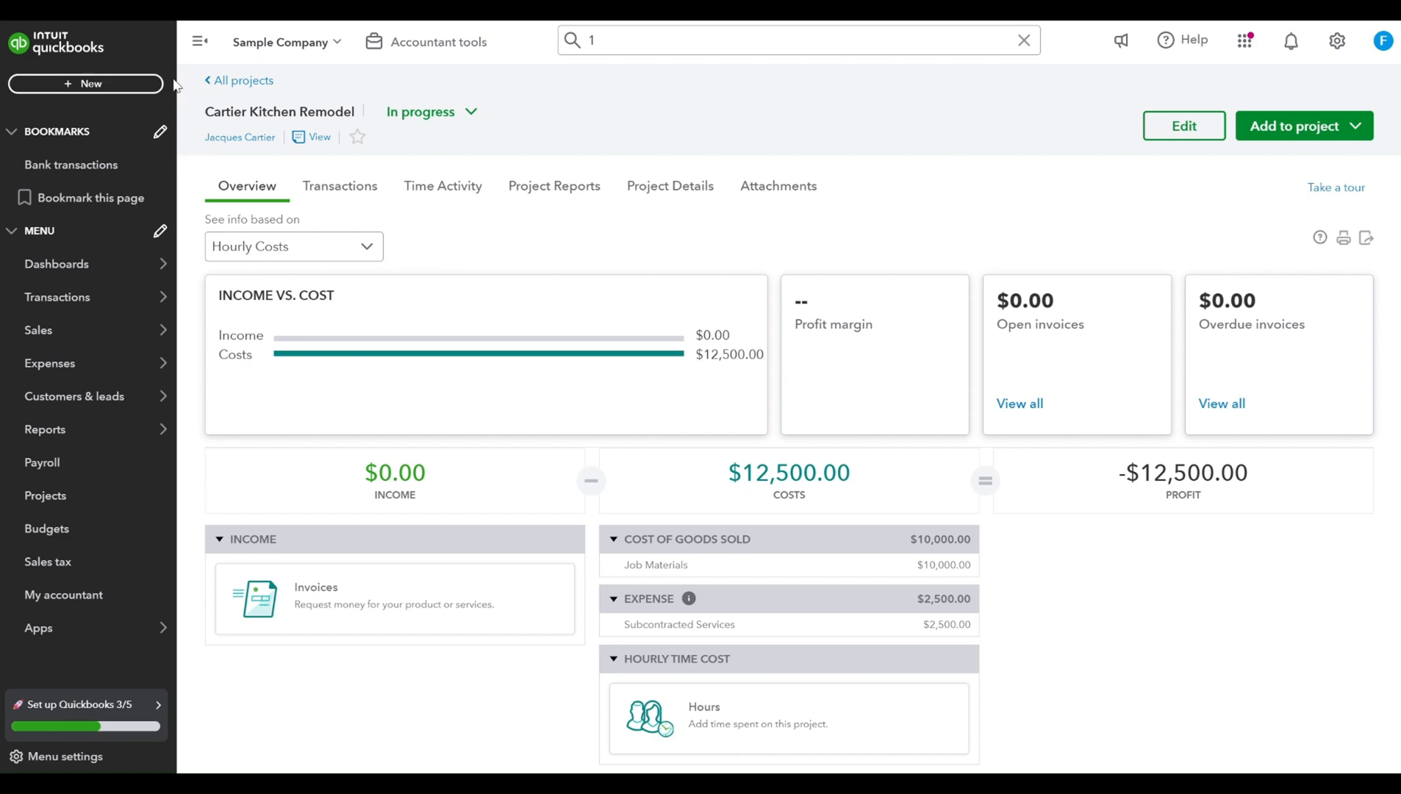
- Create a new invoice with the kitchen remodel project as the customer
click(130, 86)
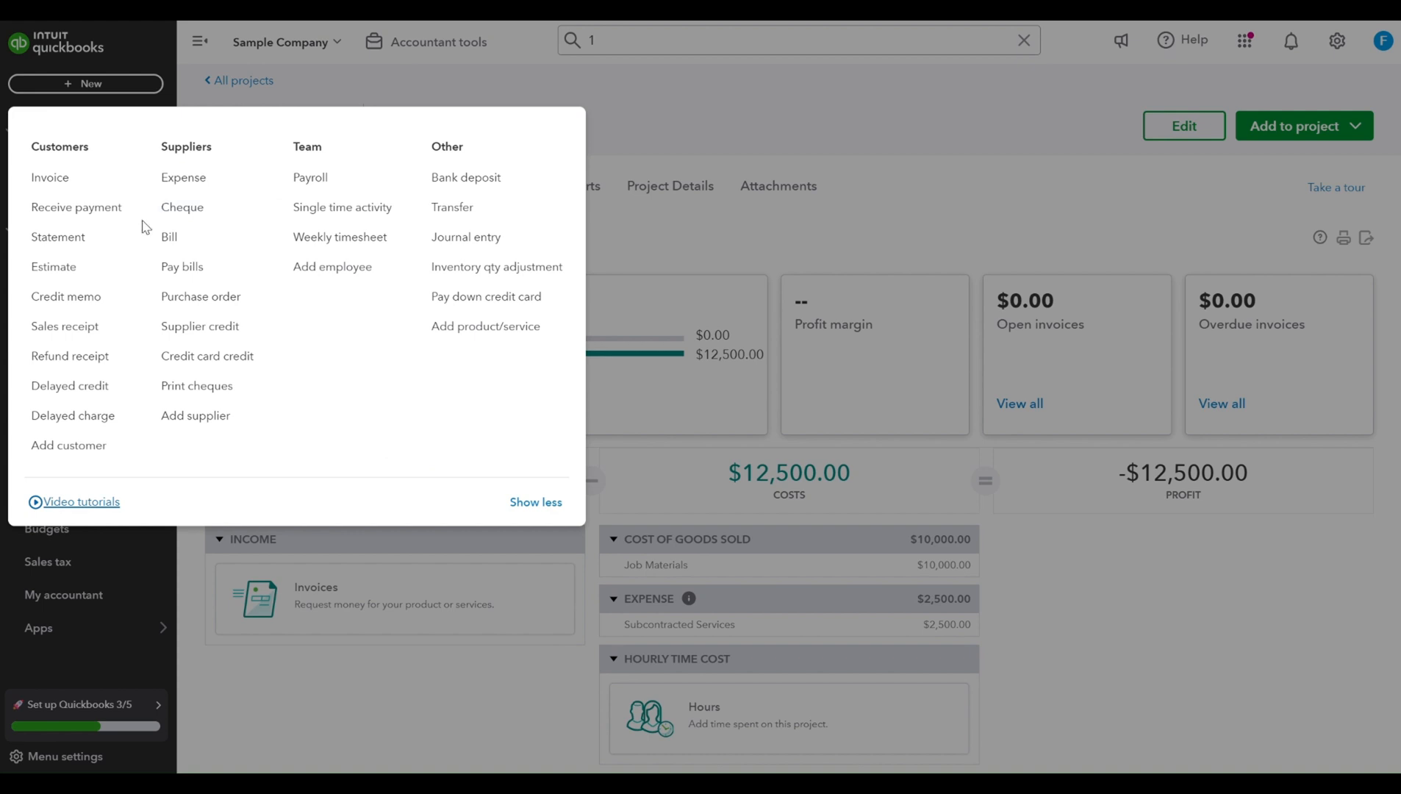
click(82, 178)
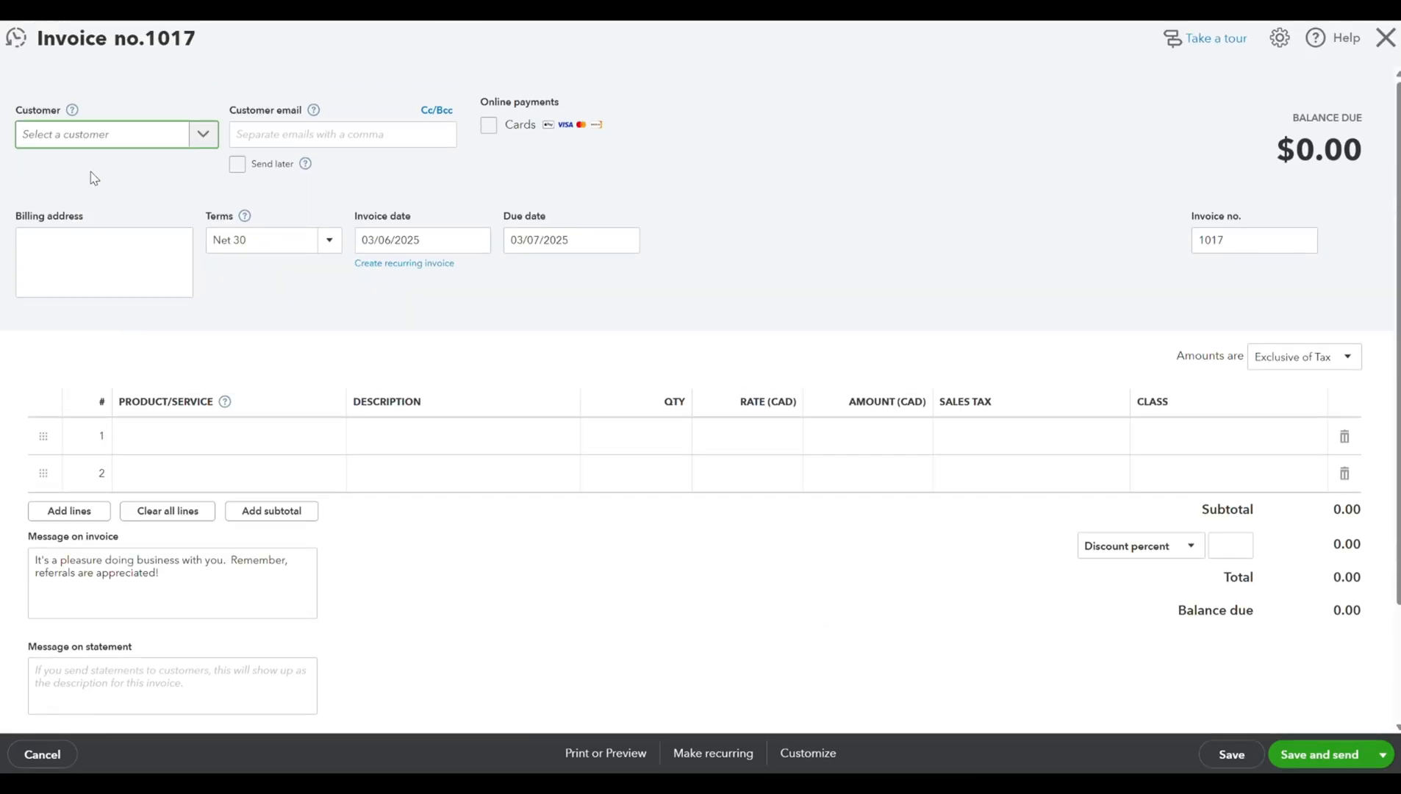
text(cartier)
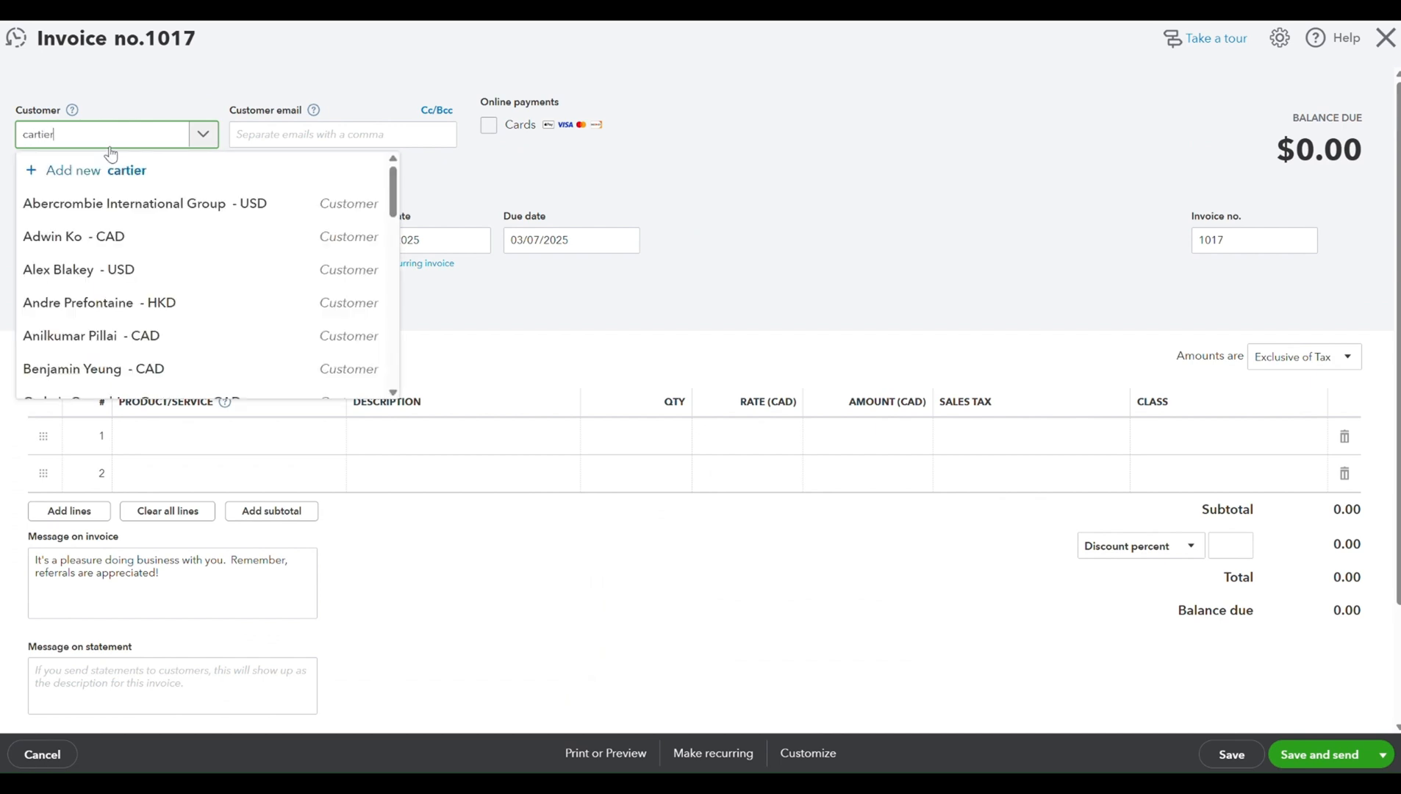
click(303, 238)
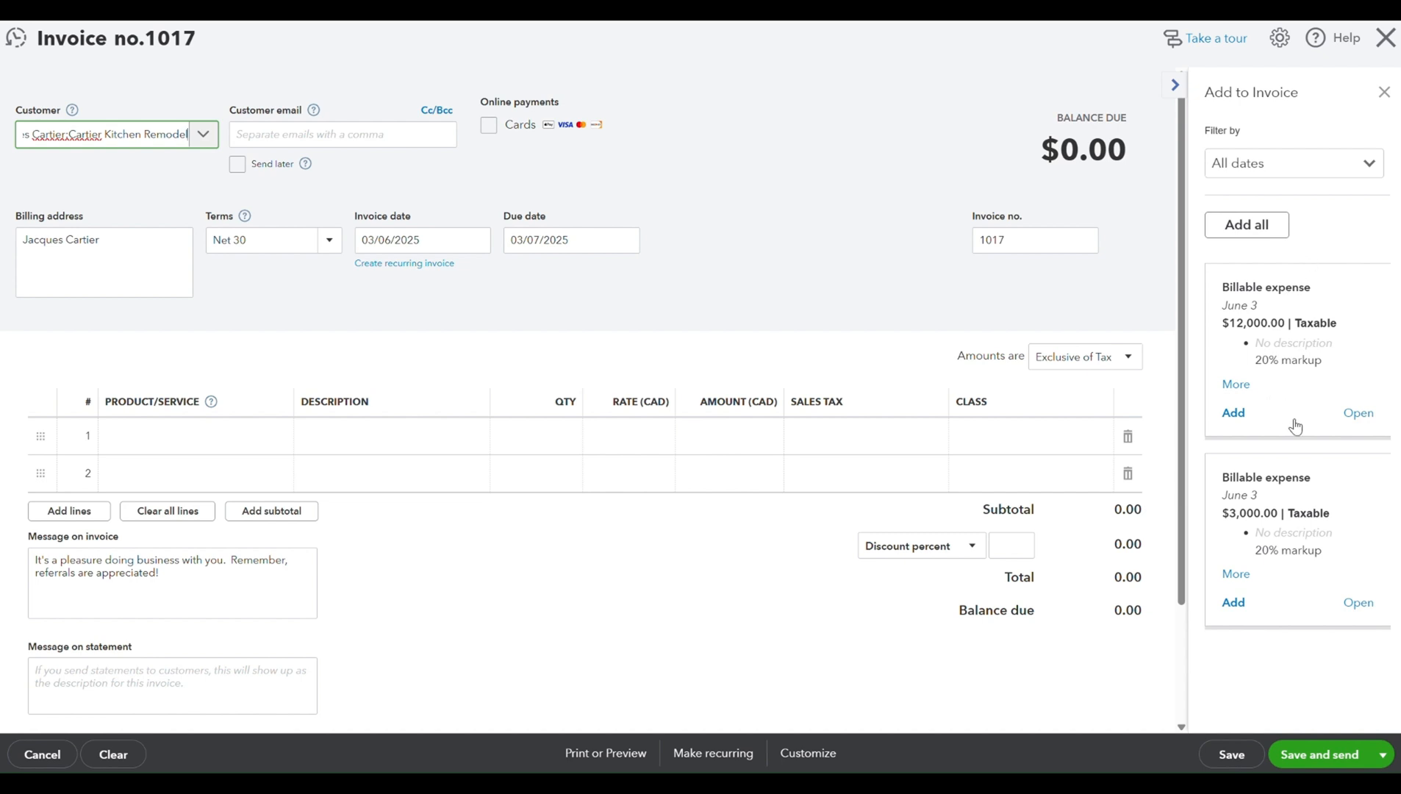
- Add both billable expenses, $12,000.00 and $3,000.00, to the invoice and check the resulting lines
click(1233, 413)
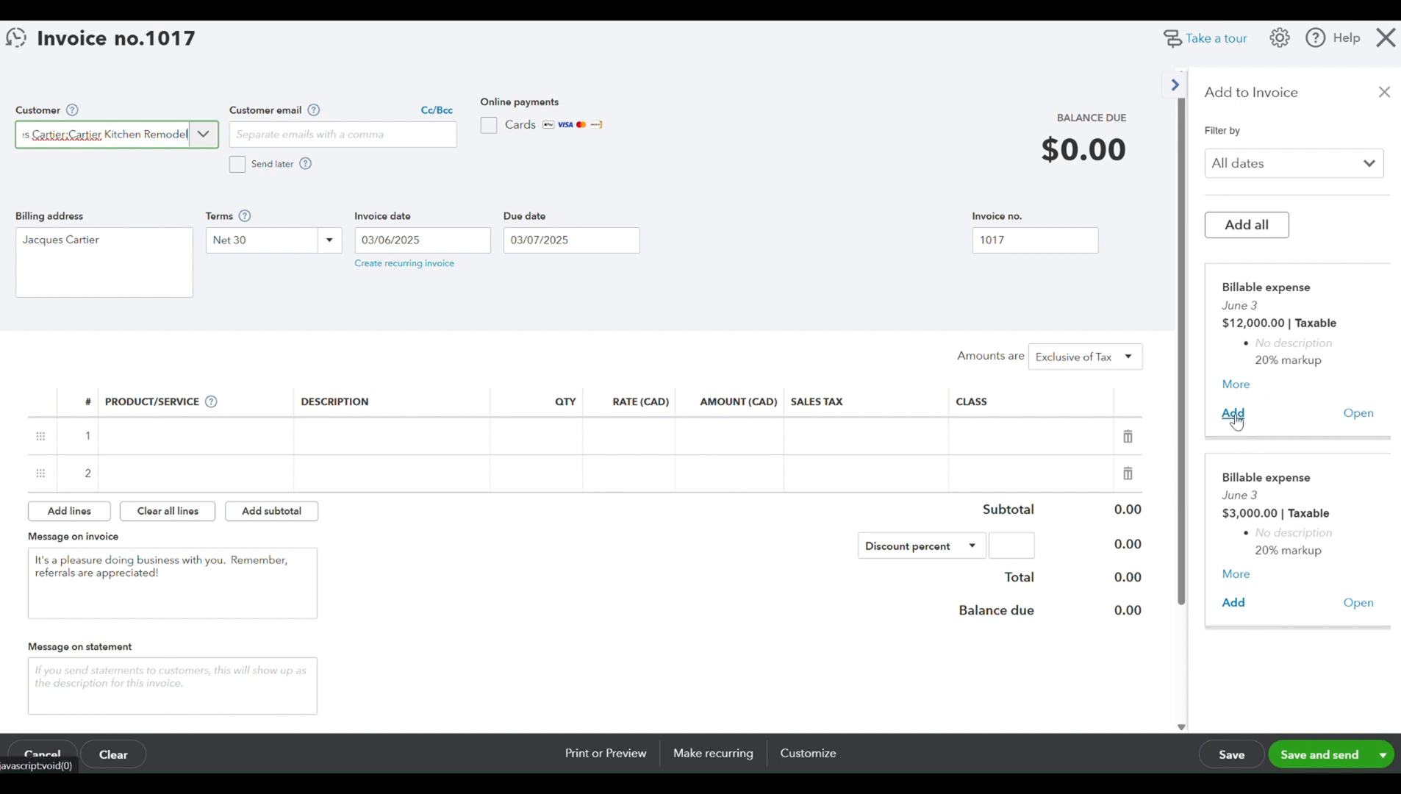
click(1233, 461)
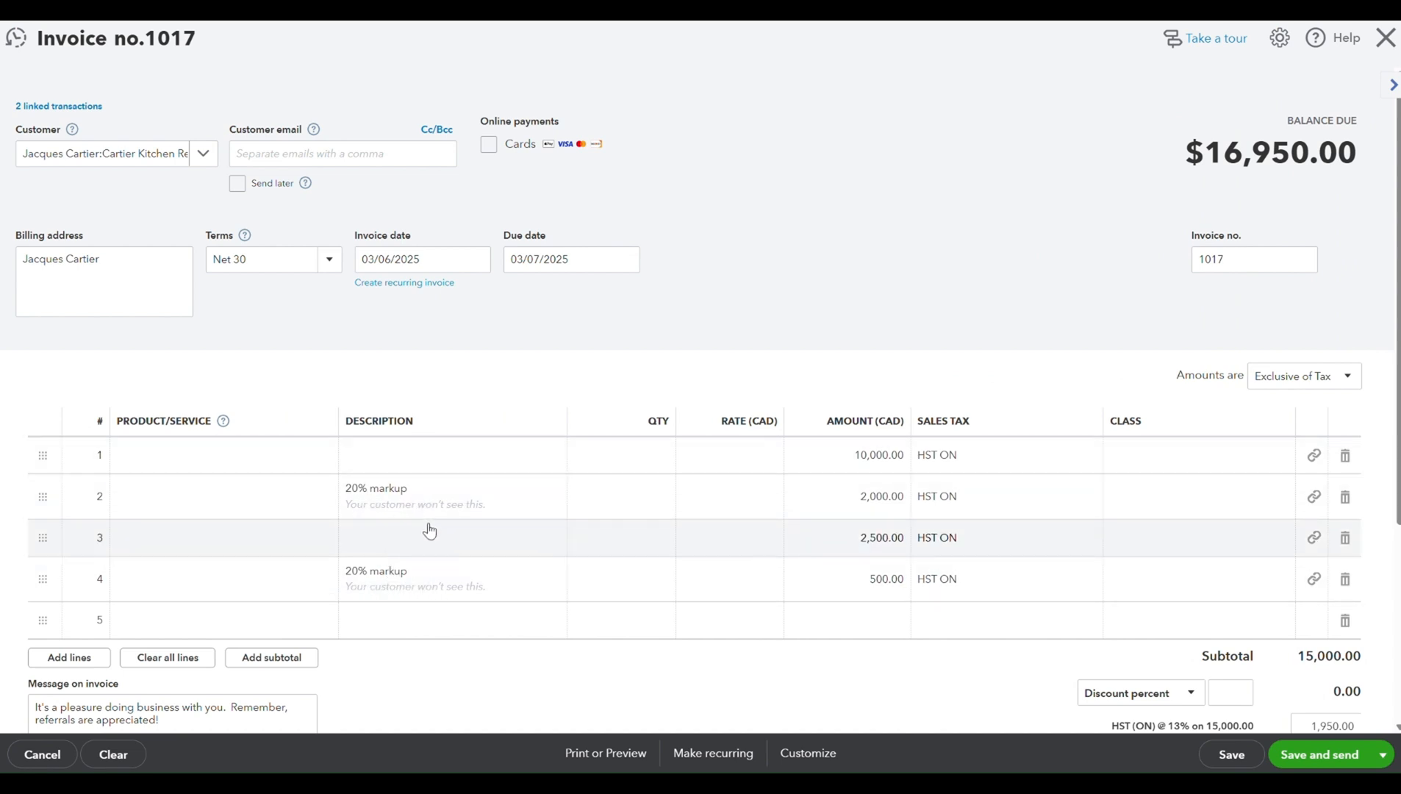
scroll(430, 530, down, 1)
scroll(288, 534, up, 1)
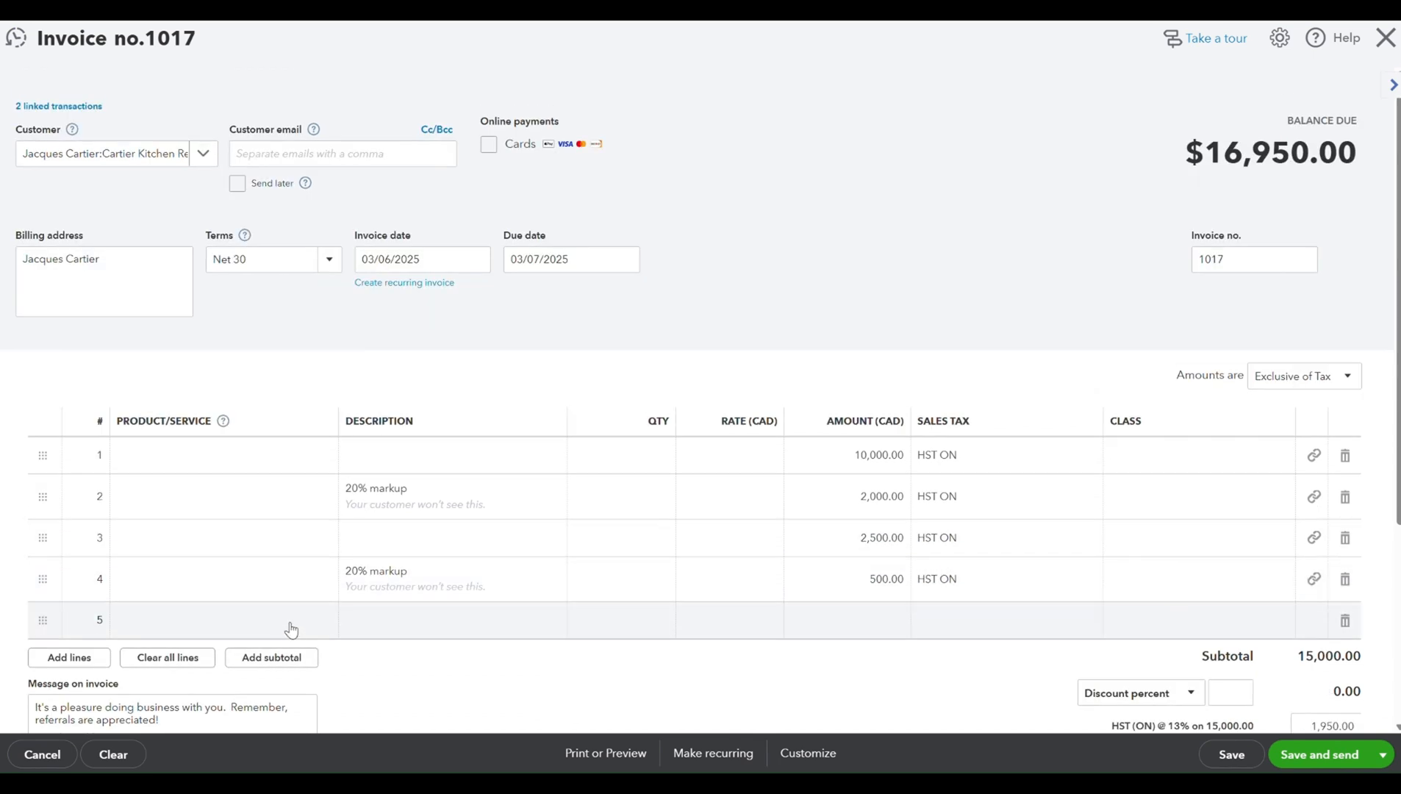
- Add Services on invoice line 5 with the description "installation services- phase 1 kitchen remodel installation"
click(289, 631)
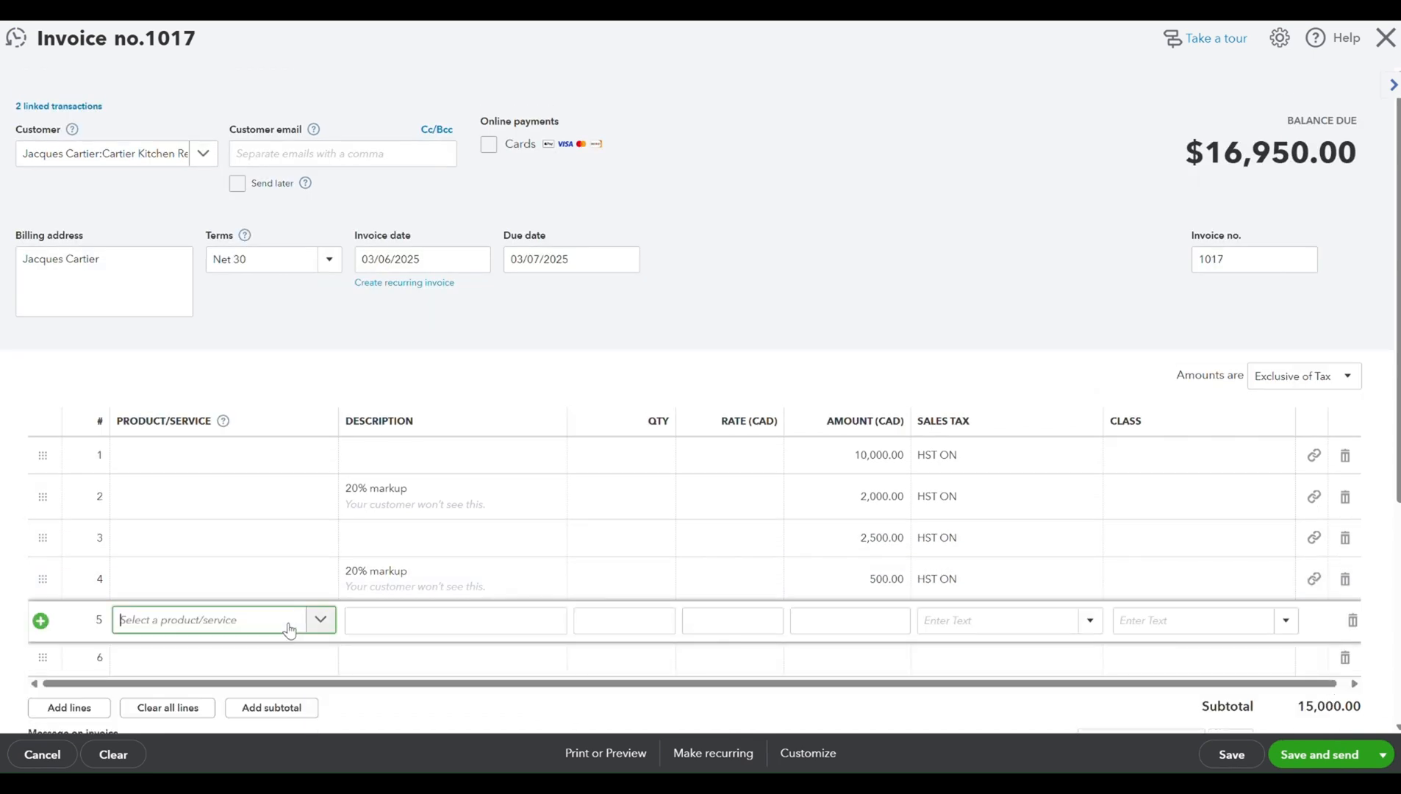
text(se)
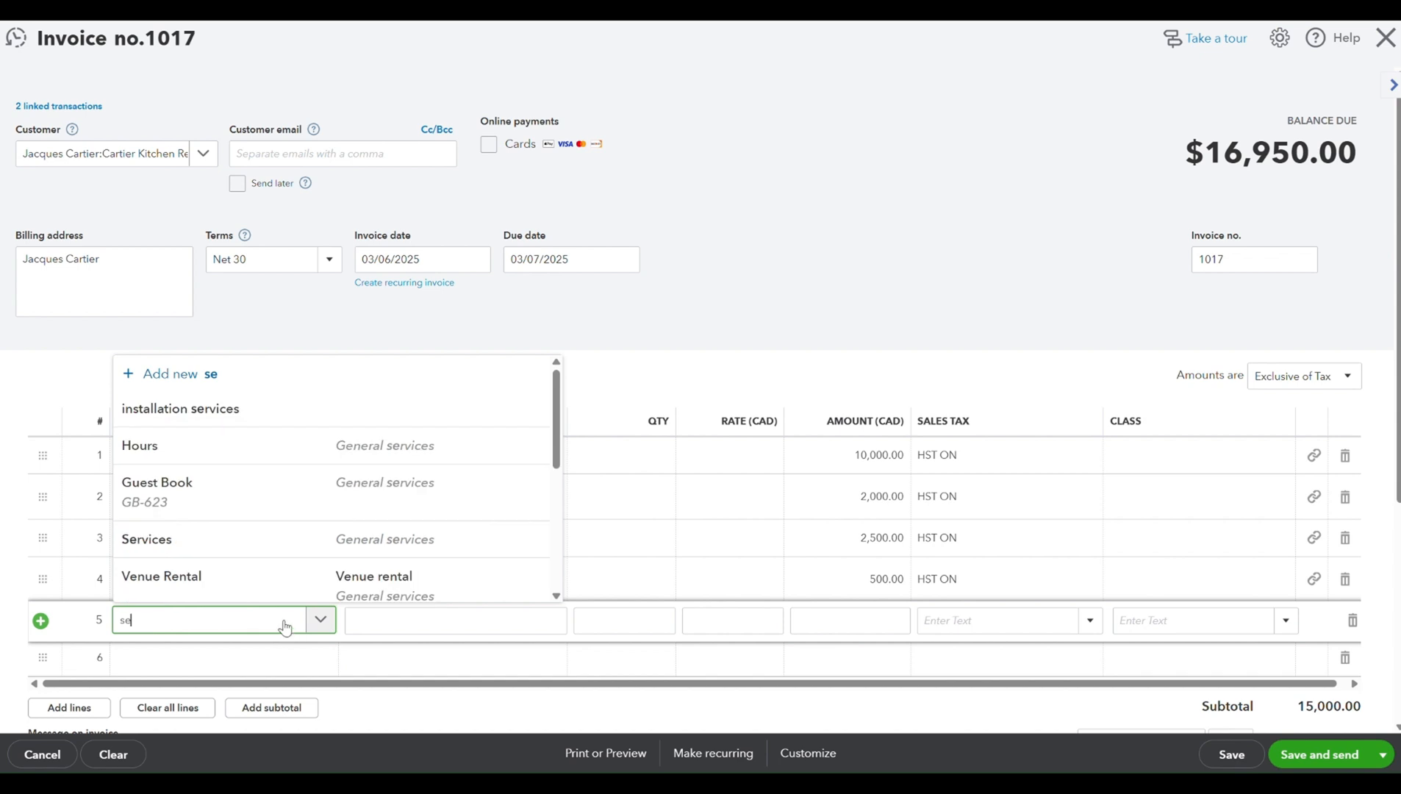
click(297, 544)
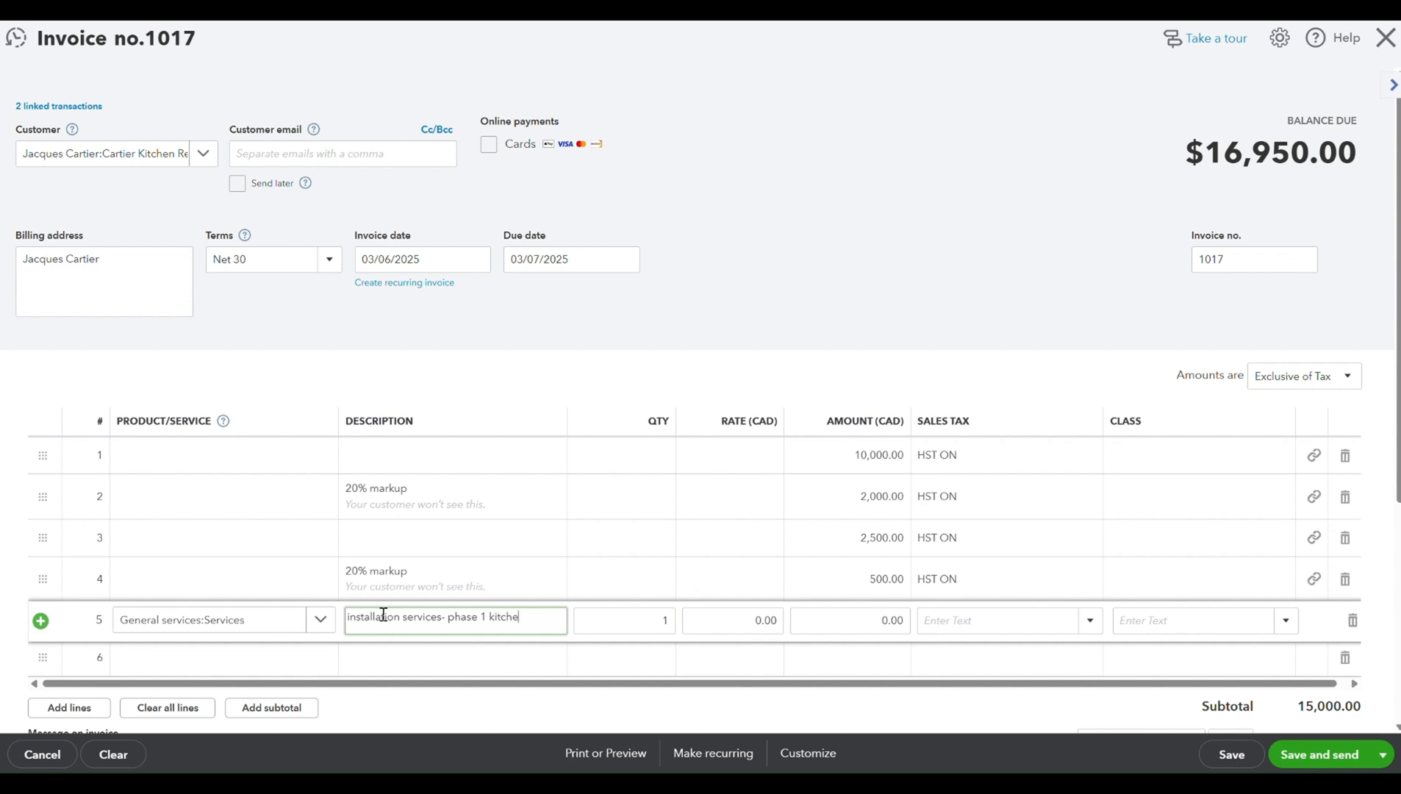
text(del installation)
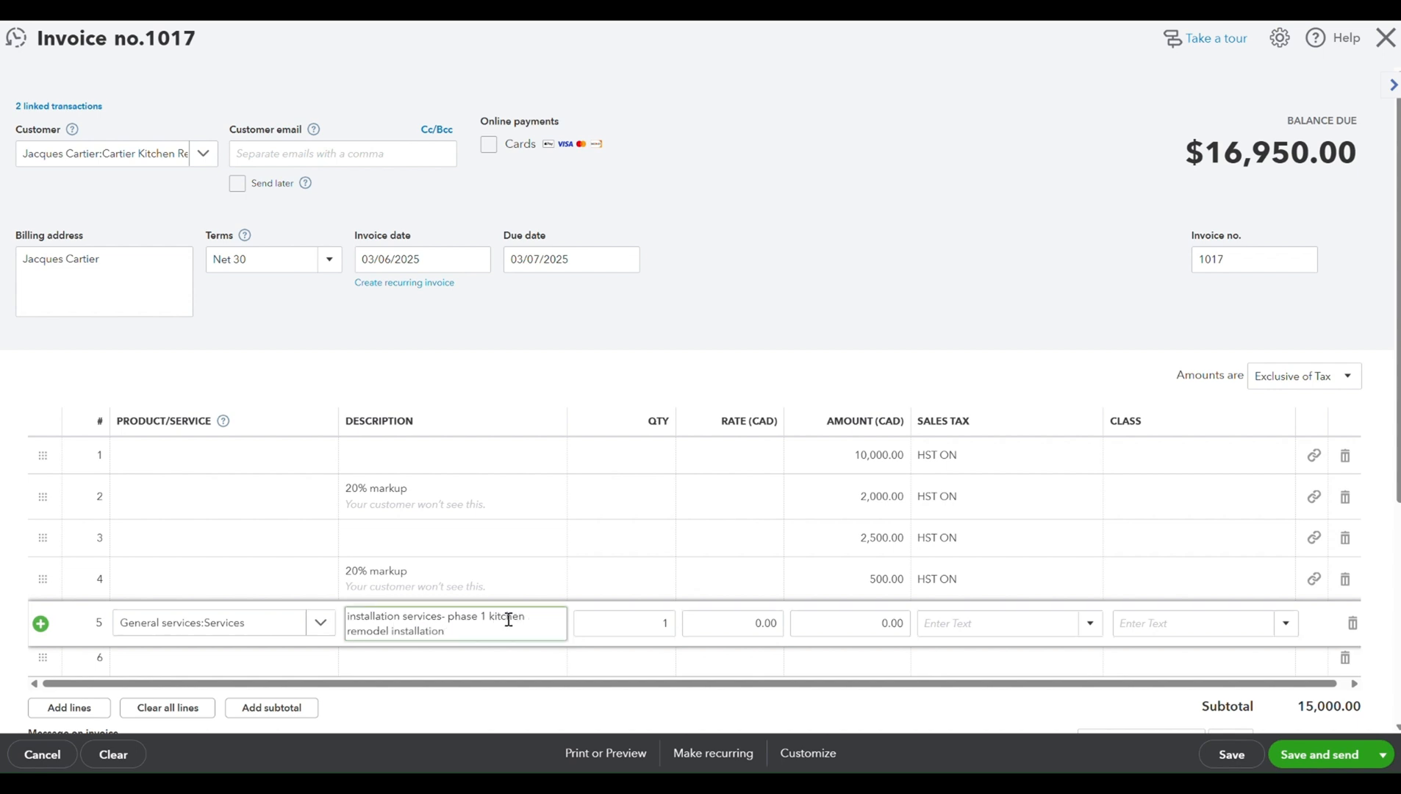
- Set the Services line's rate to 7,500 and its sales tax to HST ON (13%)
click(707, 621)
text(7500)
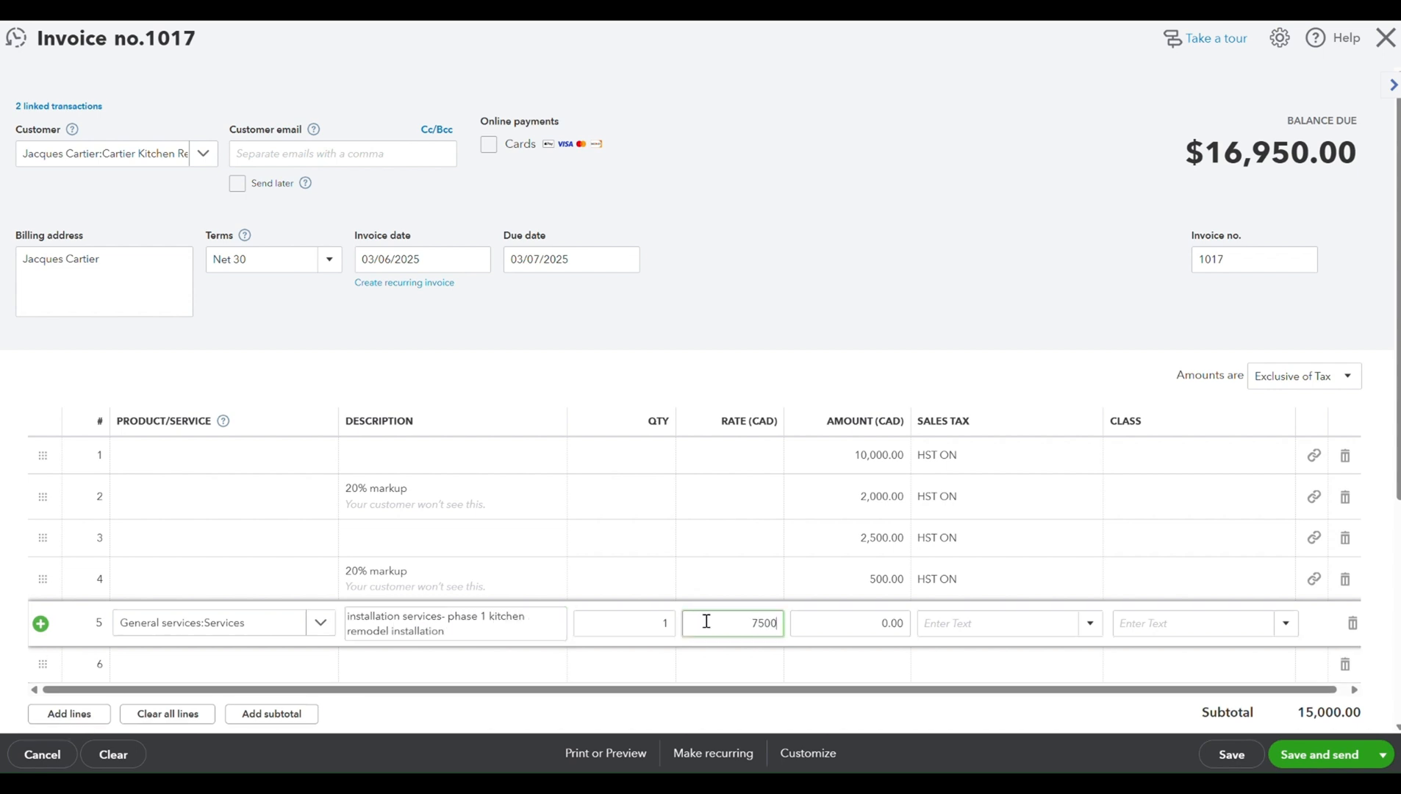
key(Tab)
click(982, 688)
text(HST ON)
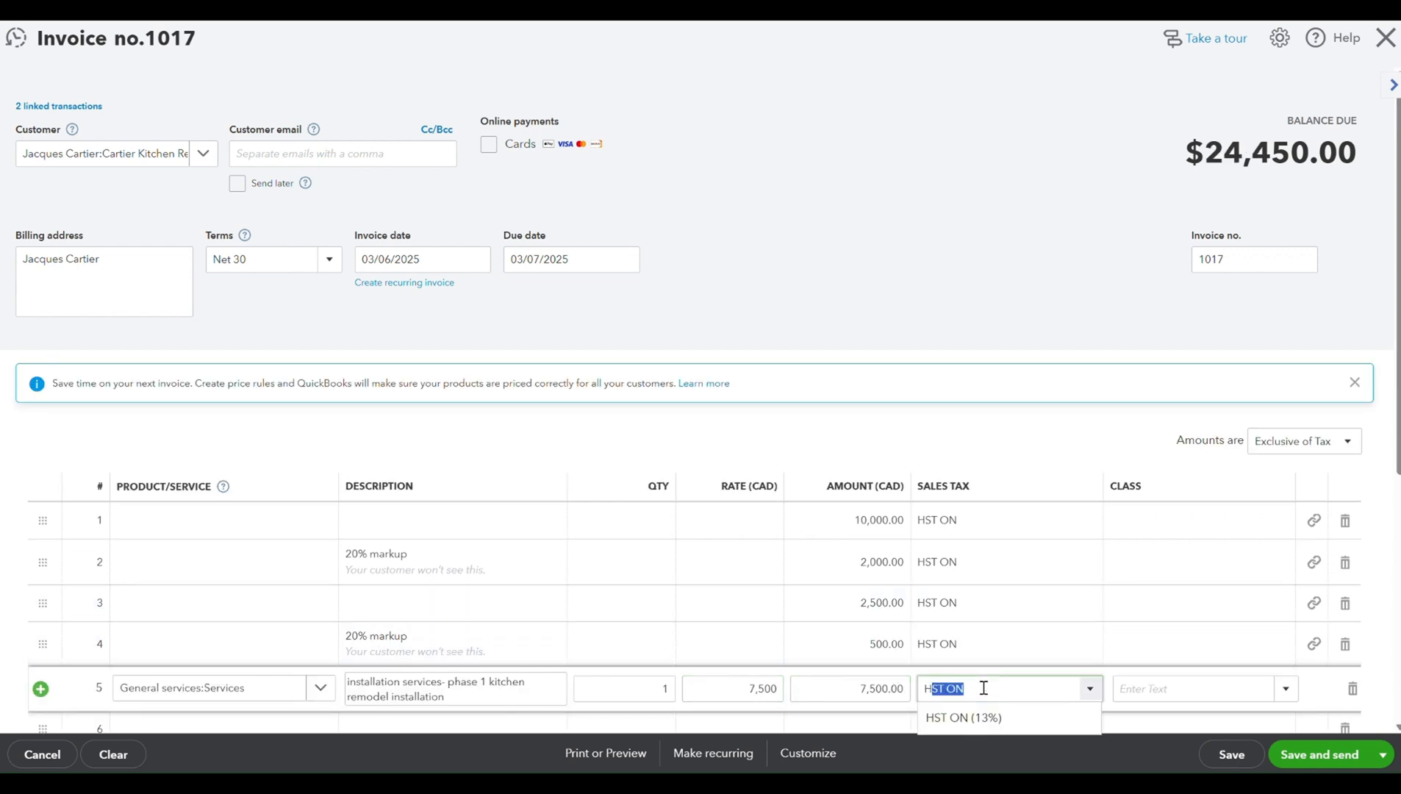
key(Return)
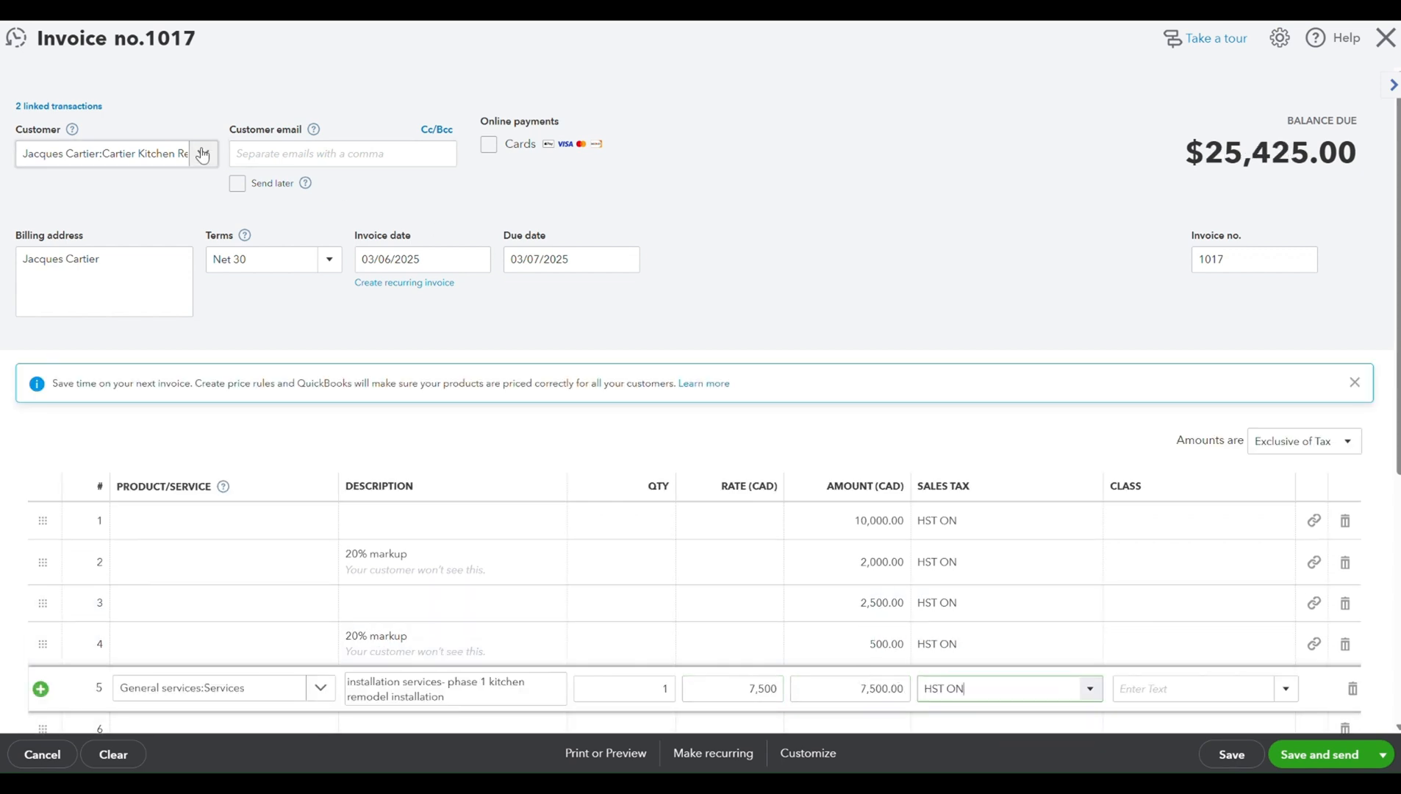
- Reselect the kitchen remodel project as the invoice's customer, and save and close the invoice
click(118, 156)
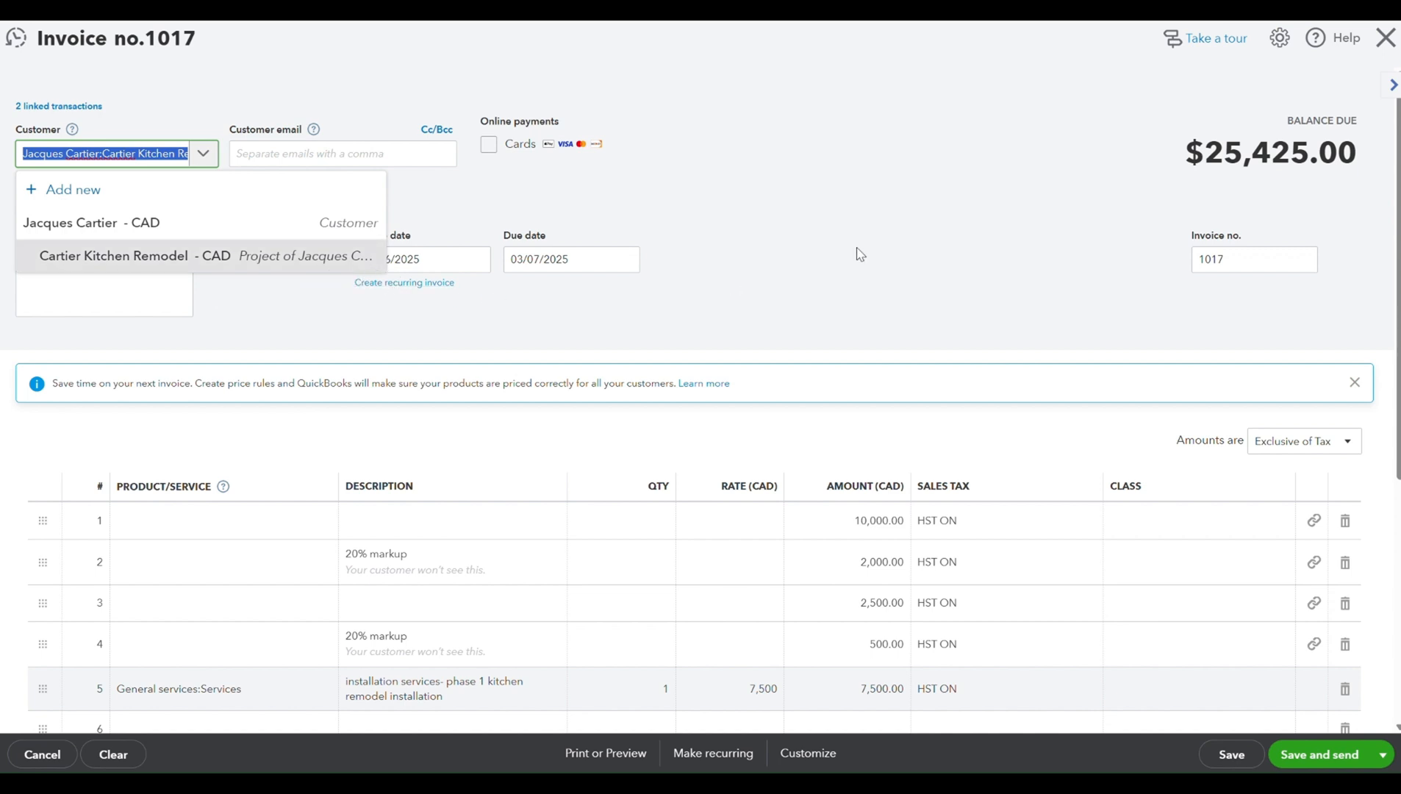
click(258, 263)
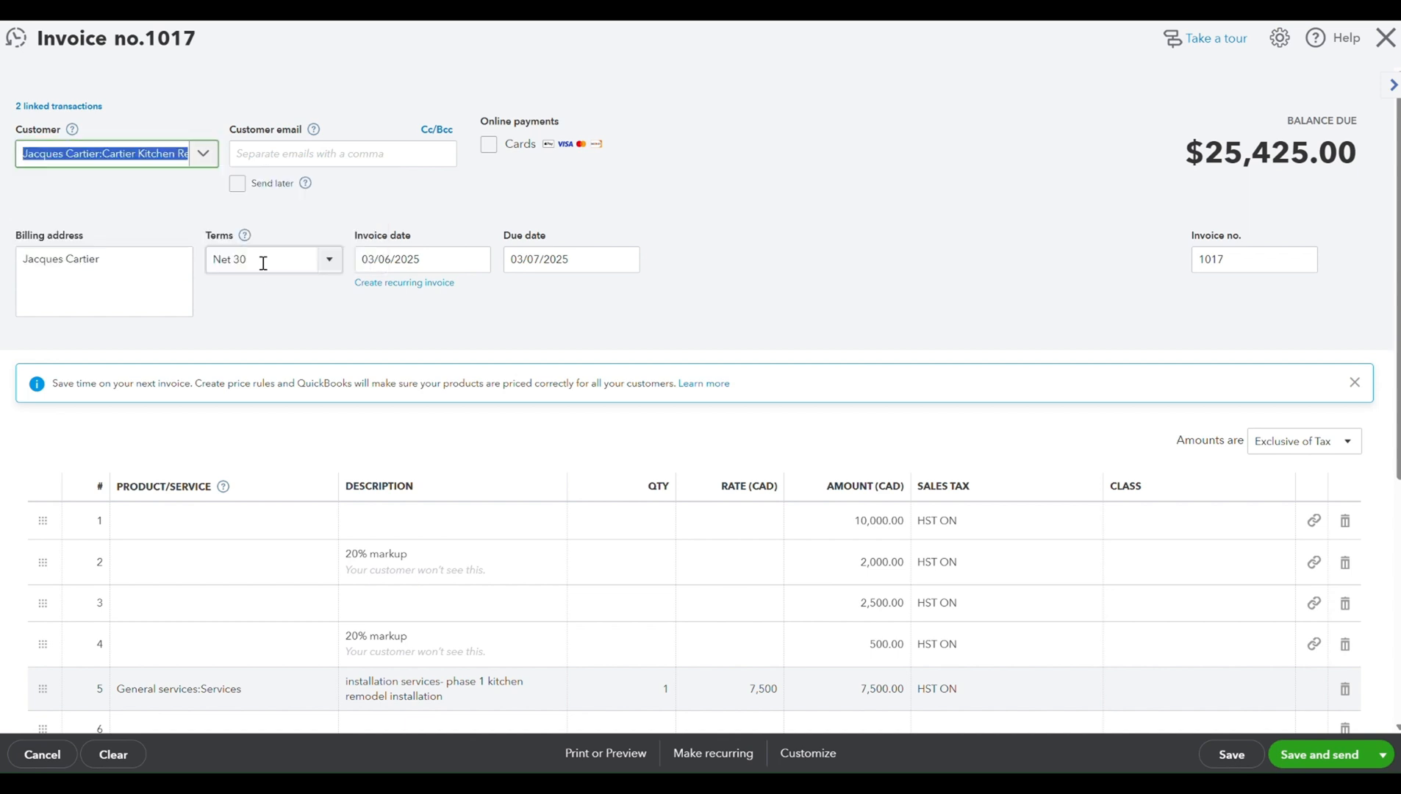
scroll(869, 287, down, 5)
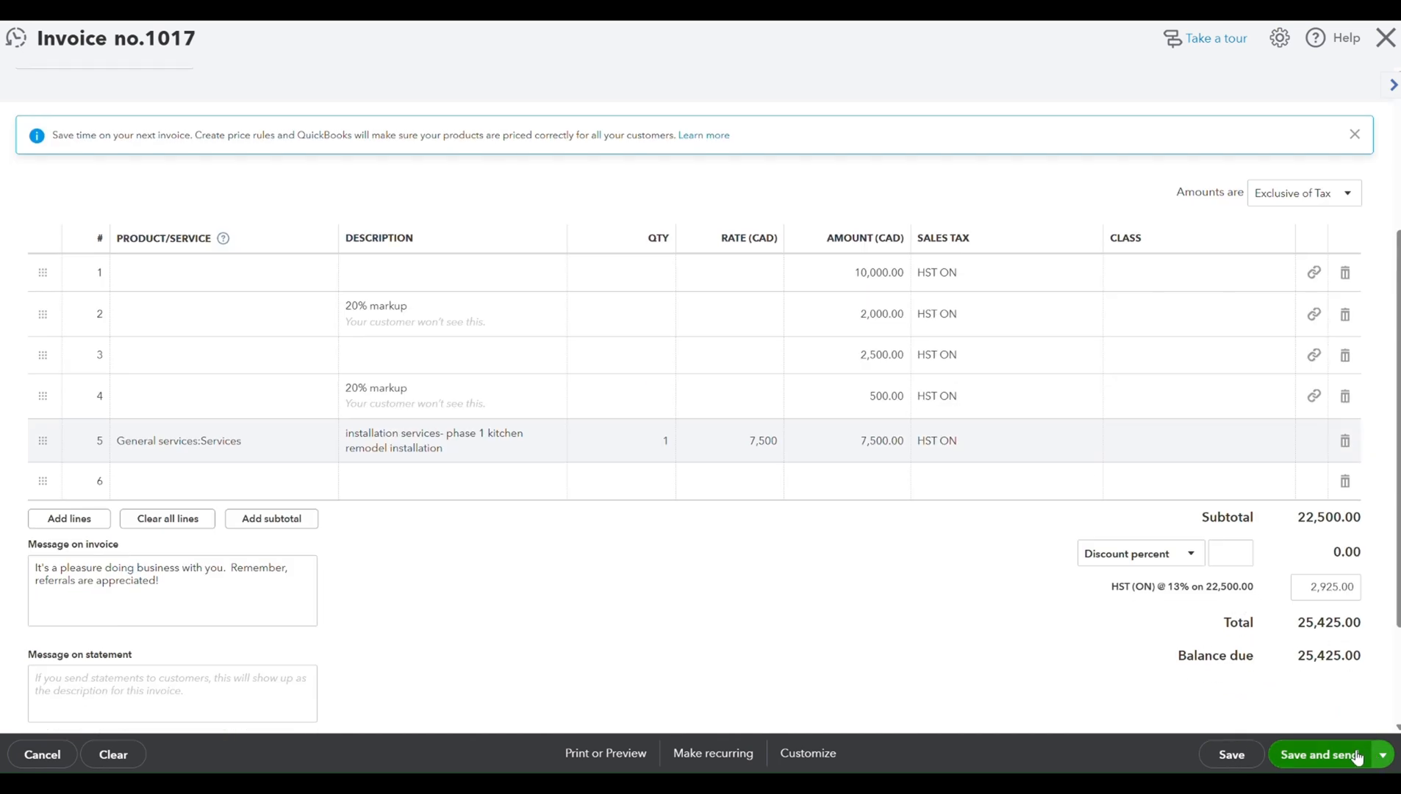
click(1376, 757)
click(1340, 704)
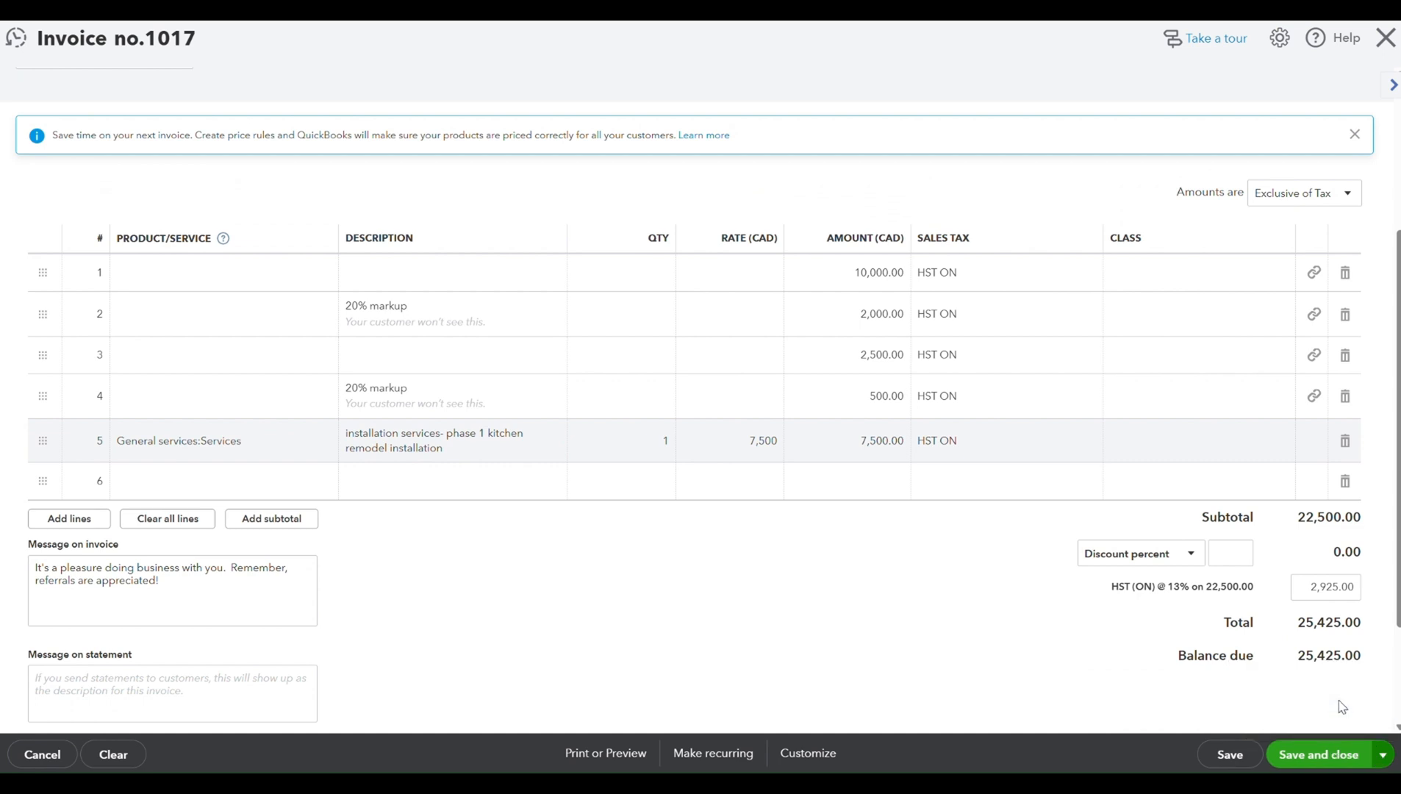